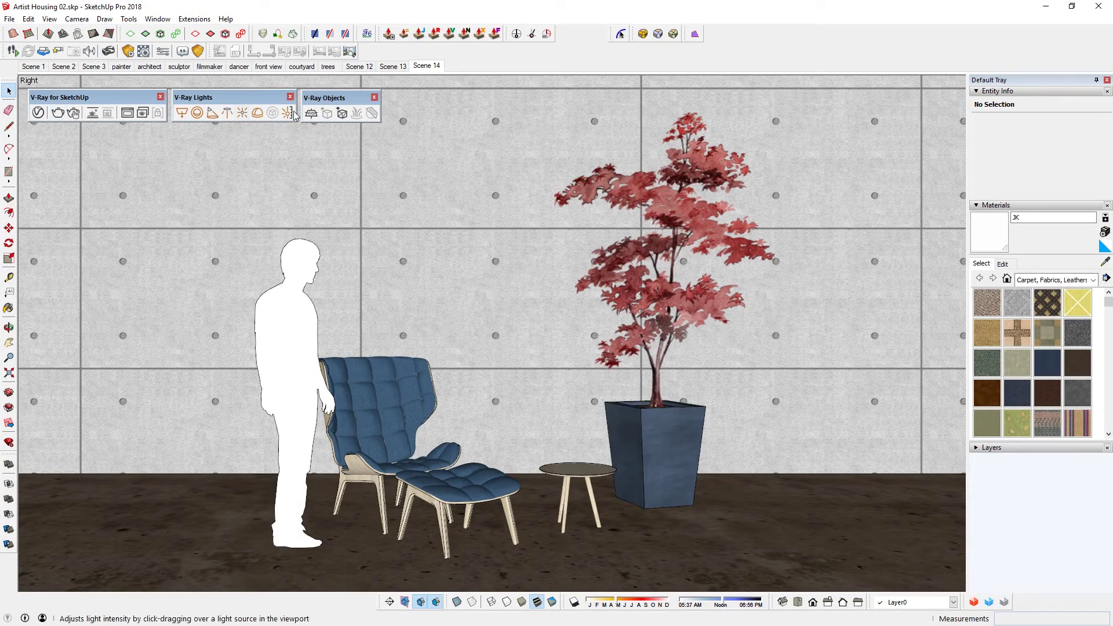
# Open the toolbar context menu to see which toolbars can be shown or hidden.
pyautogui.rightClick(404, 56)
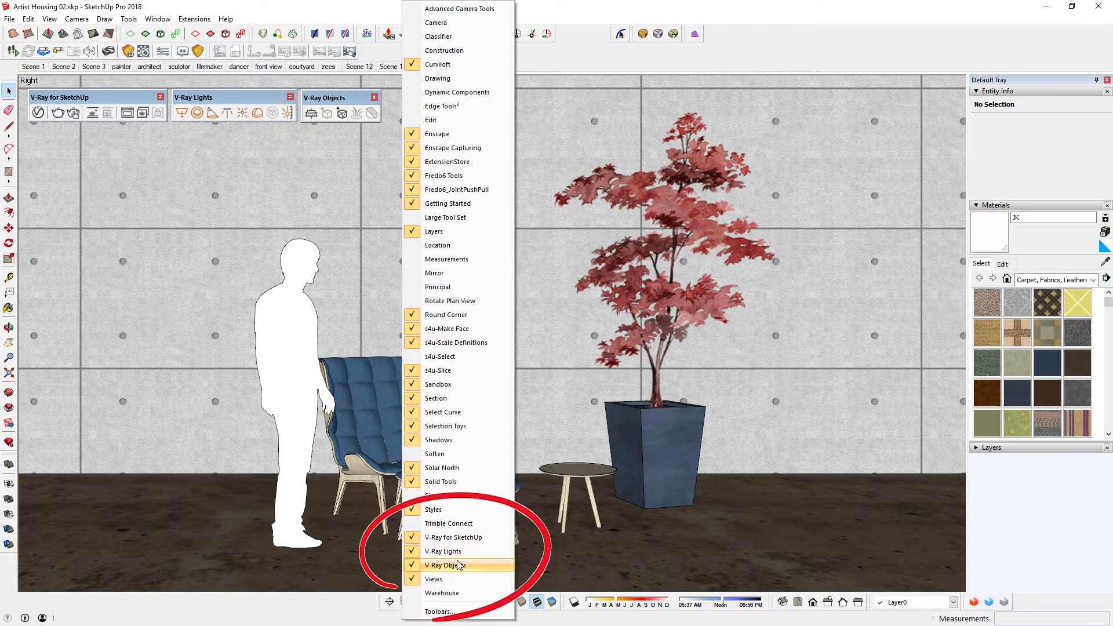
# Close the toolbar list, leaving V-Ray for SketchUp, V-Ray Lights and V-Ray Objects enabled.
pyautogui.click(612, 33)
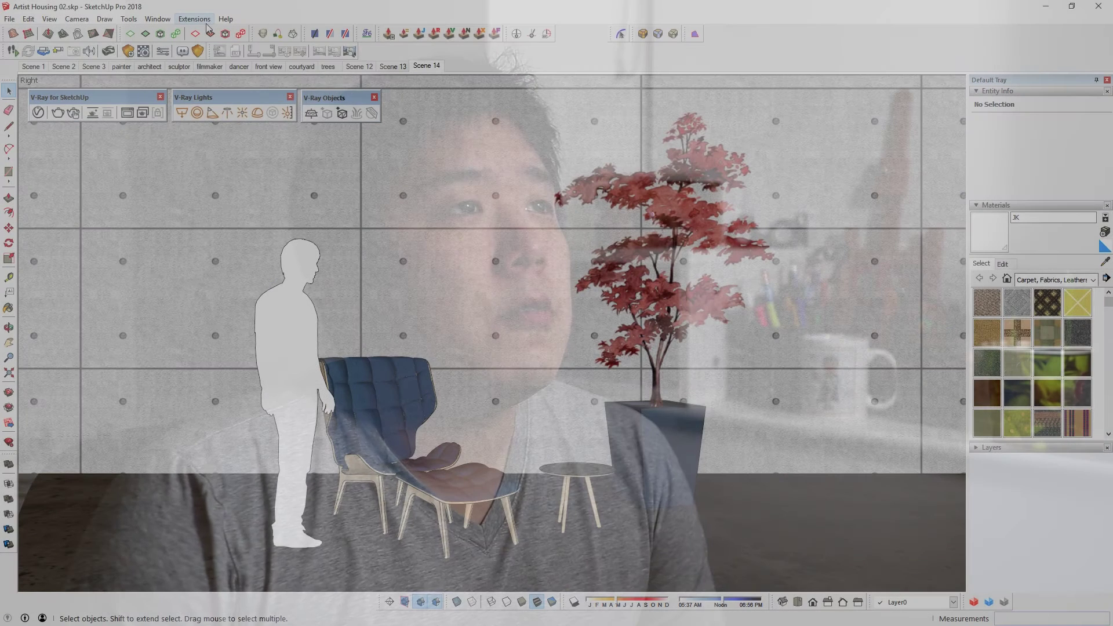
# Run Extensions > V-Ray > Tools > Wipe V-Ray data from project and confirm removal.
pyautogui.click(197, 19)
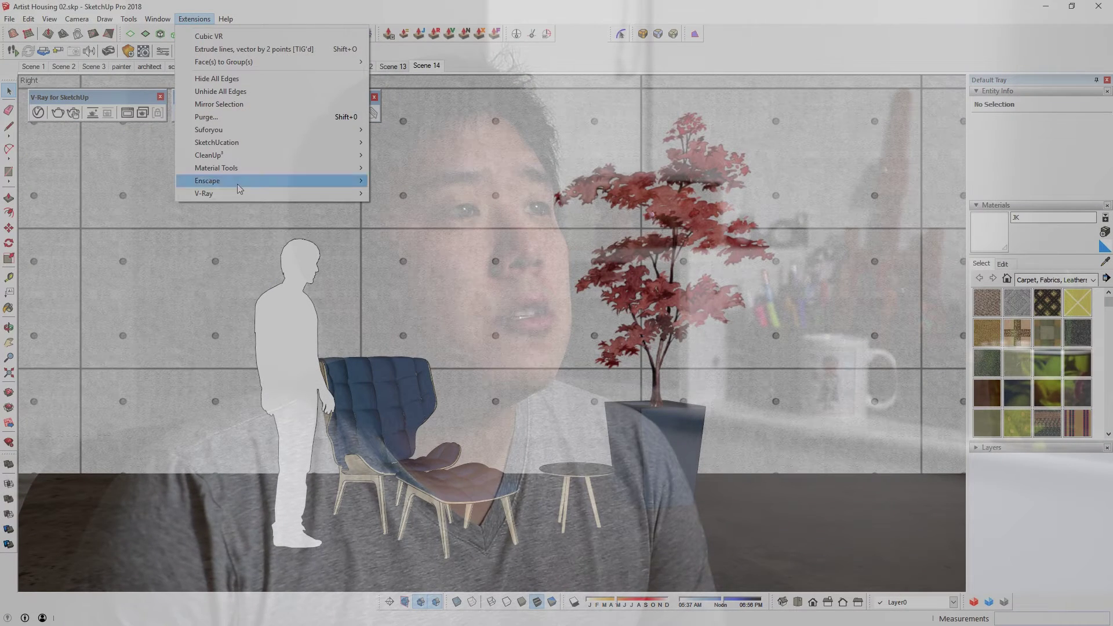
pyautogui.moveTo(249, 194)
pyautogui.moveTo(426, 272)
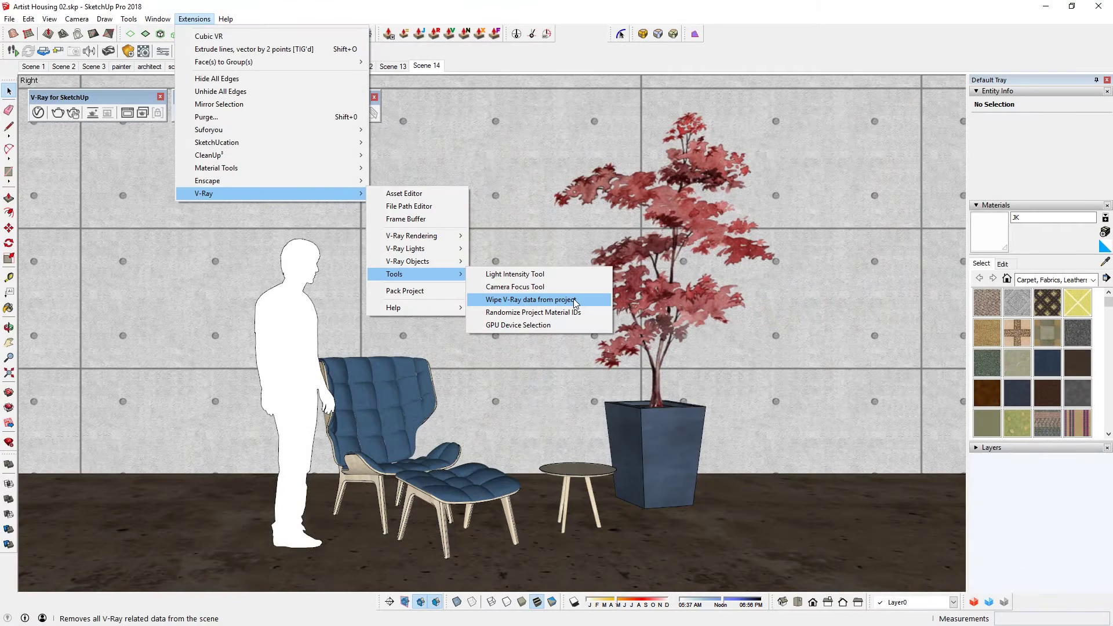
pyautogui.click(576, 302)
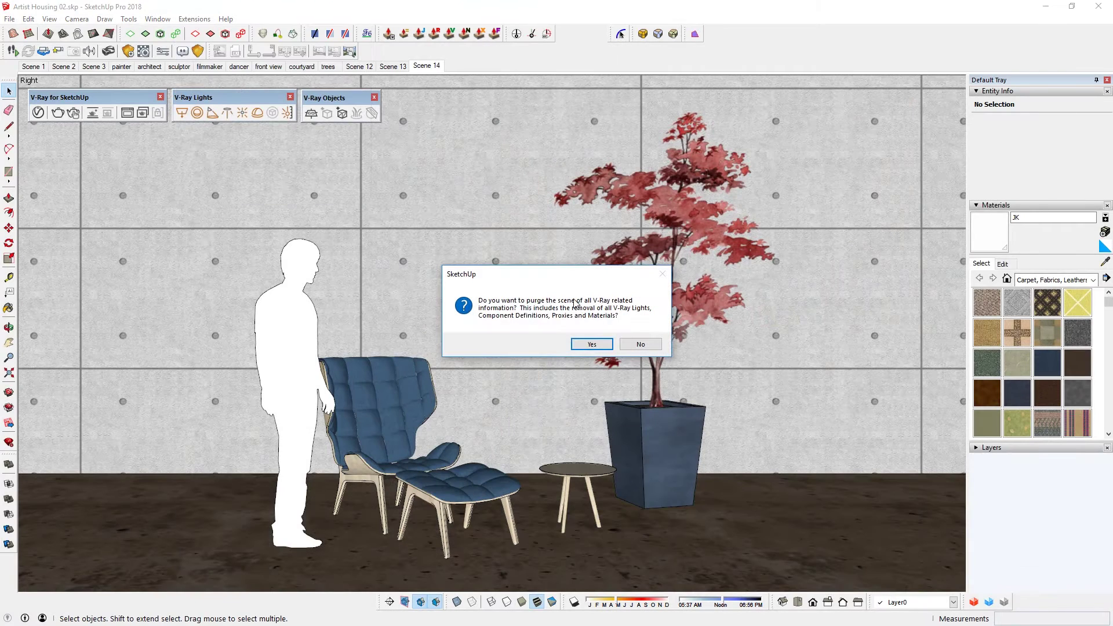
pyautogui.click(591, 346)
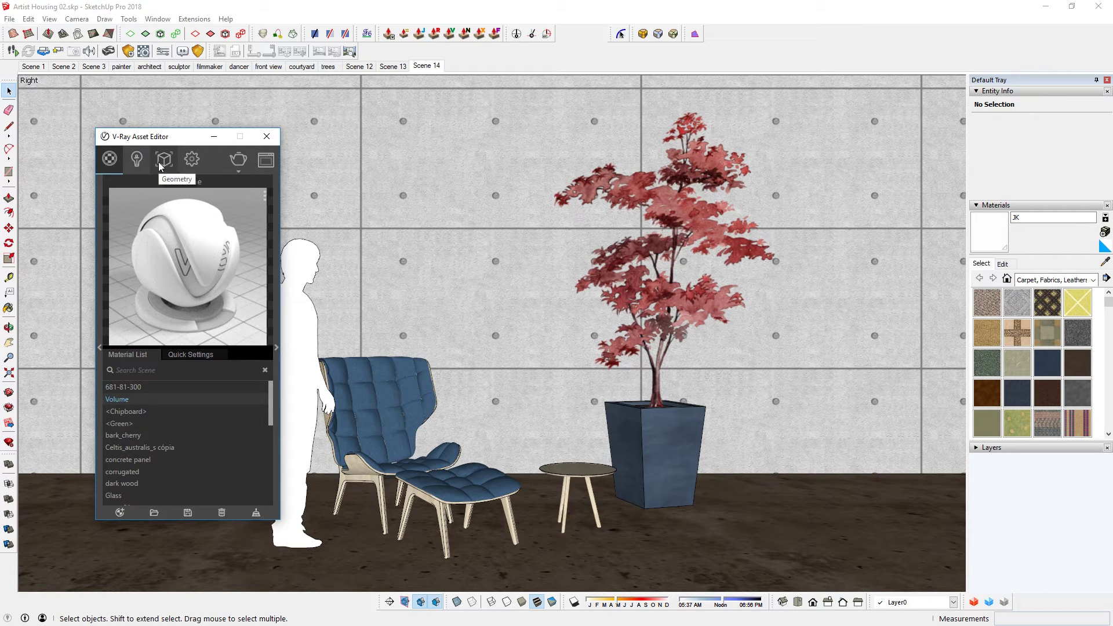
# Show the V-Ray Settings tab, move the Asset Editor aside, and render the chair scene.
pyautogui.click(187, 165)
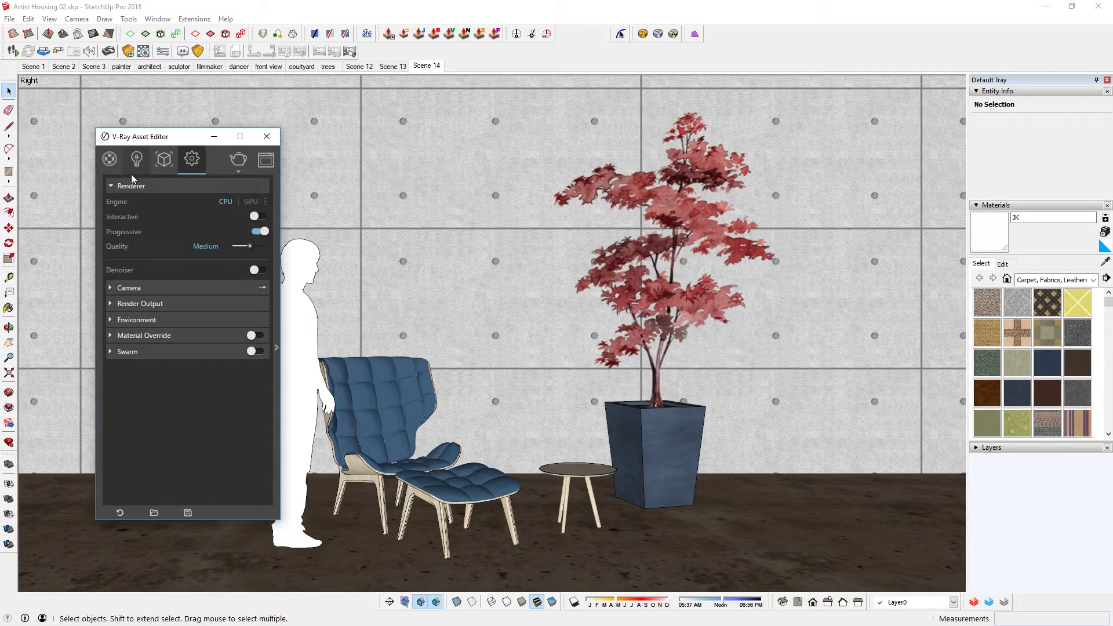
pyautogui.moveTo(160, 143); pyautogui.dragTo(104, 110)
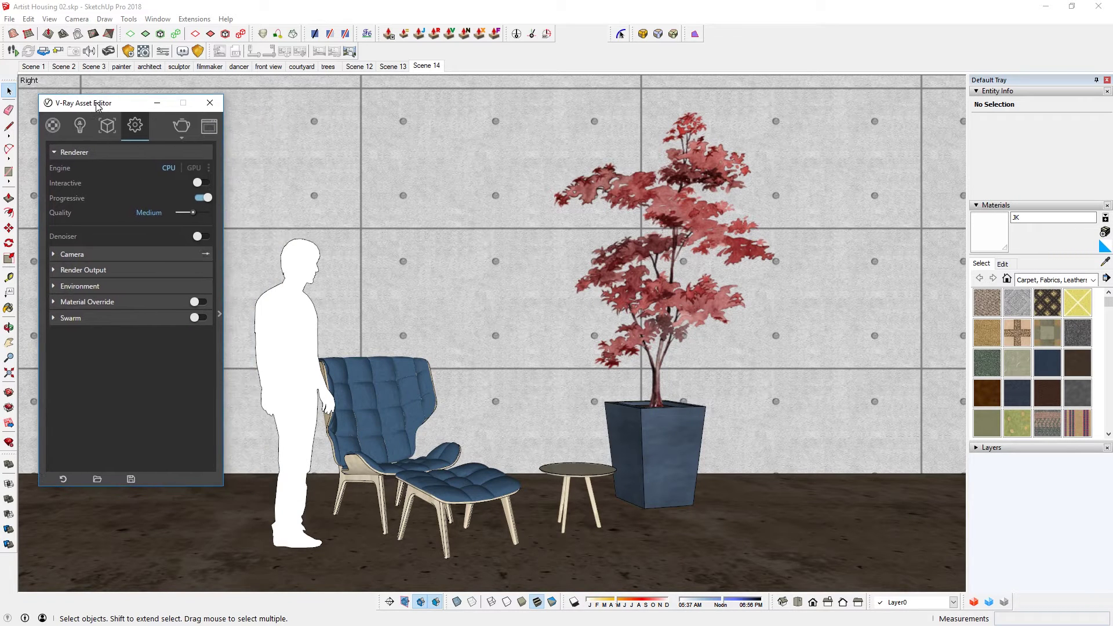
pyautogui.click(179, 128)
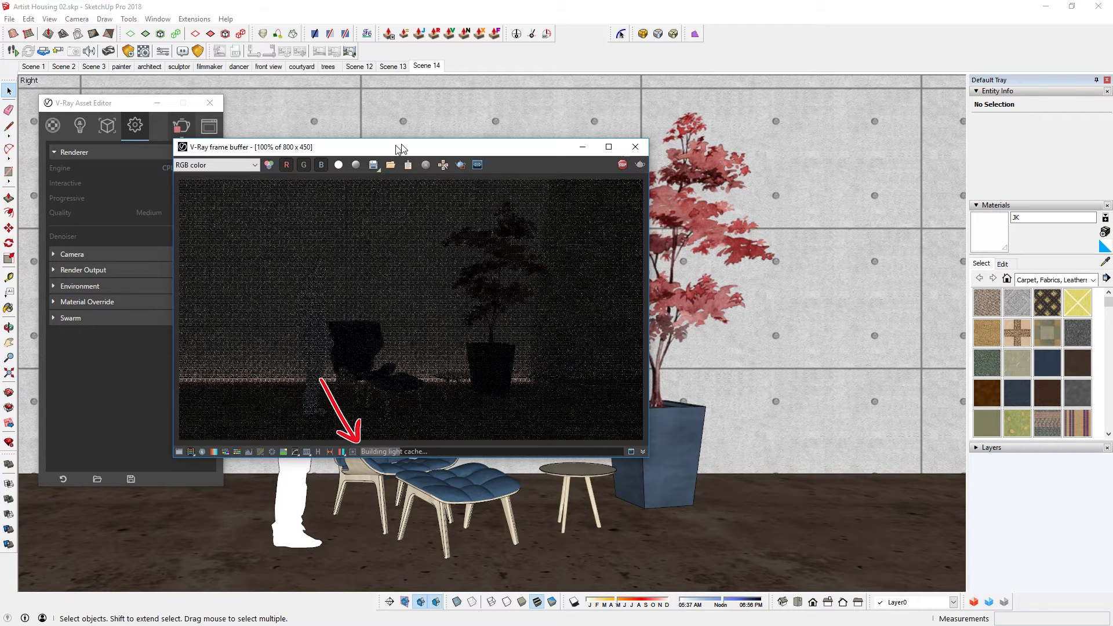
# Move the V-Ray frame buffer aside to watch the dim 800 x 450 render, then stop it.
pyautogui.moveTo(400, 149); pyautogui.dragTo(481, 112)
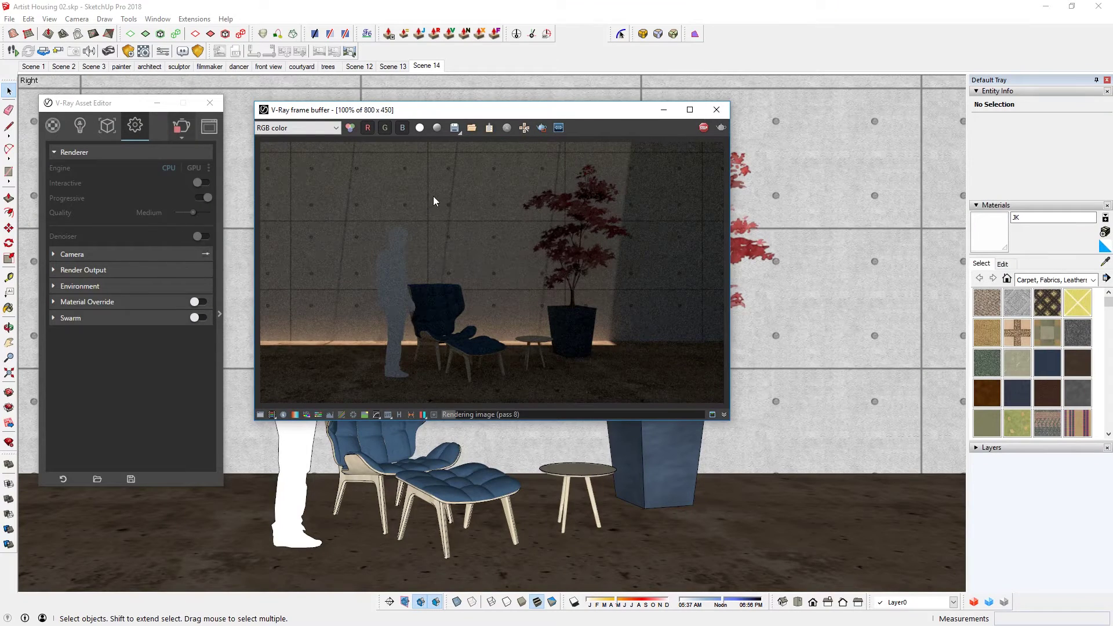
pyautogui.click(703, 127)
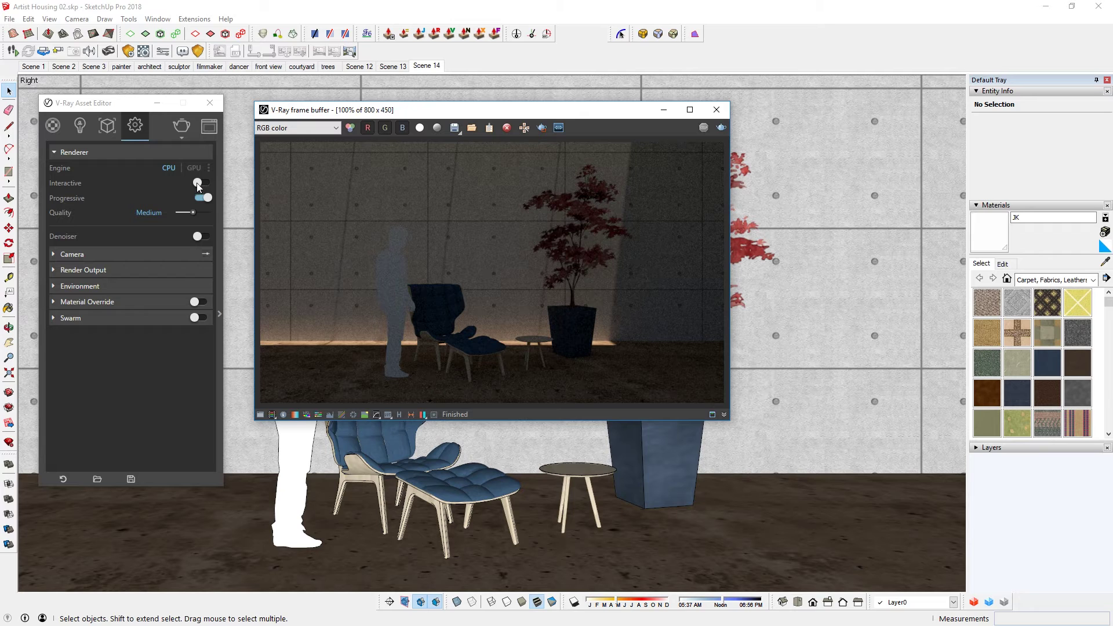
pyautogui.moveTo(76, 184)
pyautogui.moveTo(74, 238)
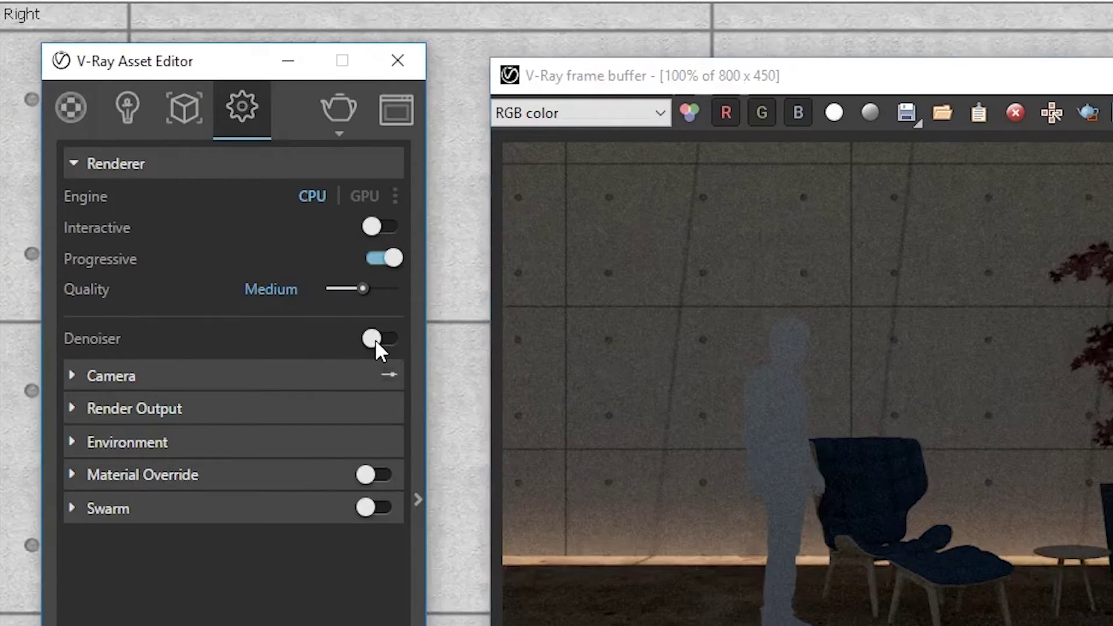
# Enable the V-Ray Denoiser and re-render the chair scene.
pyautogui.click(374, 339)
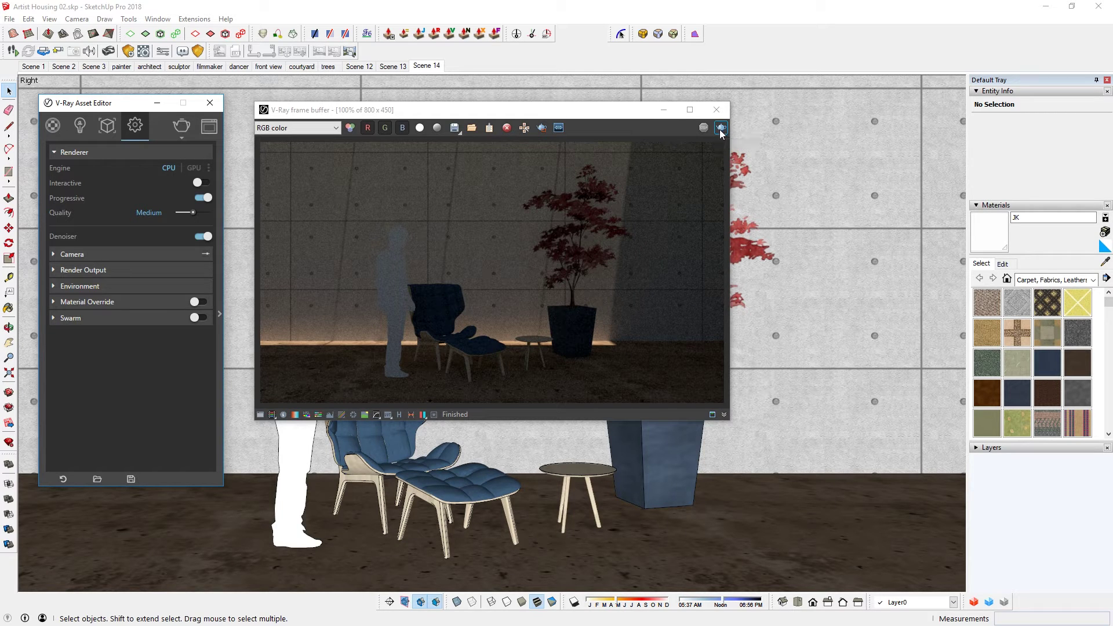
pyautogui.click(180, 126)
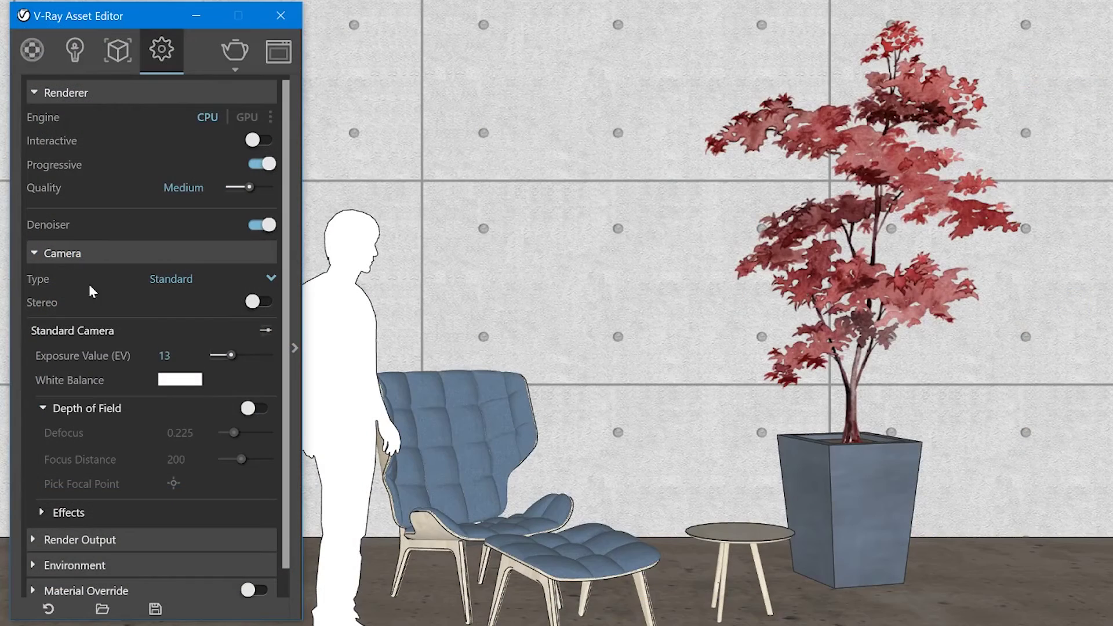
# Set camera exposure to 21.48 EV and switch to advanced ISO, f-number 8, shutter 300 settings.
pyautogui.moveTo(228, 351)
pyautogui.mouseDown()
pyautogui.moveTo(253, 356)
pyautogui.moveTo(220, 356)
pyautogui.mouseUp()
pyautogui.click(265, 331)
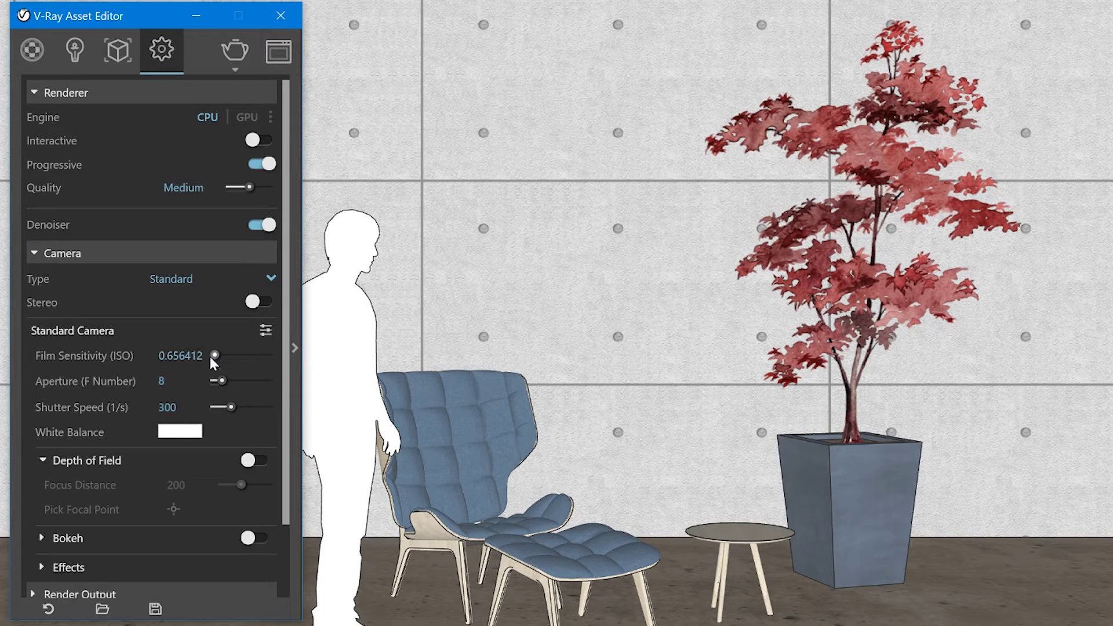
# Set the camera's film sensitivity to ISO 100.
pyautogui.click(184, 355)
pyautogui.moveTo(184, 355); pyautogui.dragTo(213, 358)
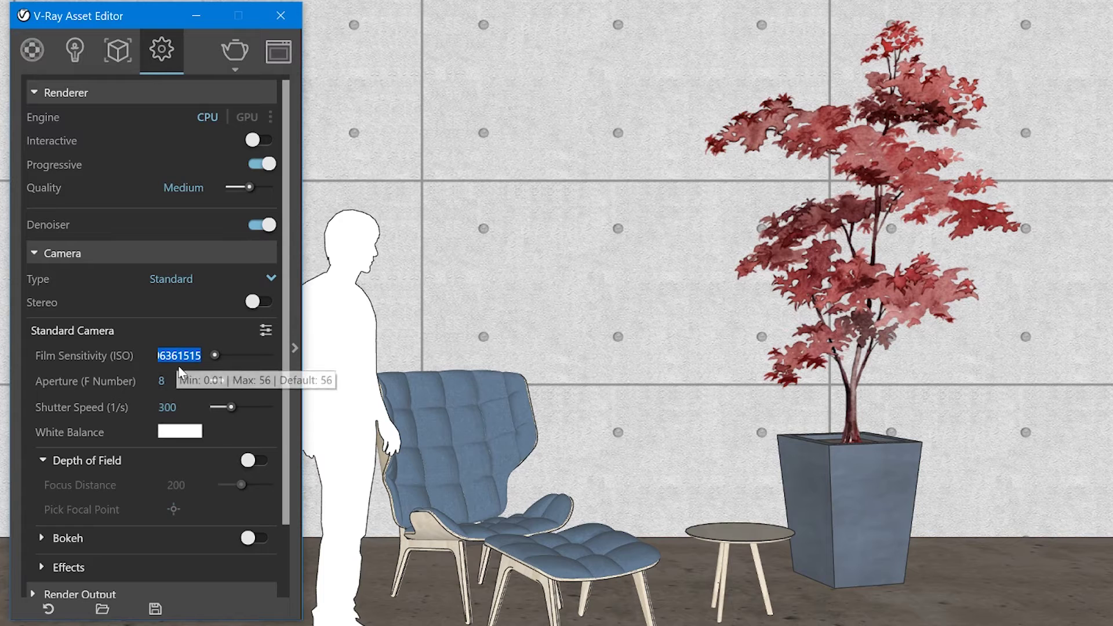
pyautogui.write('100')
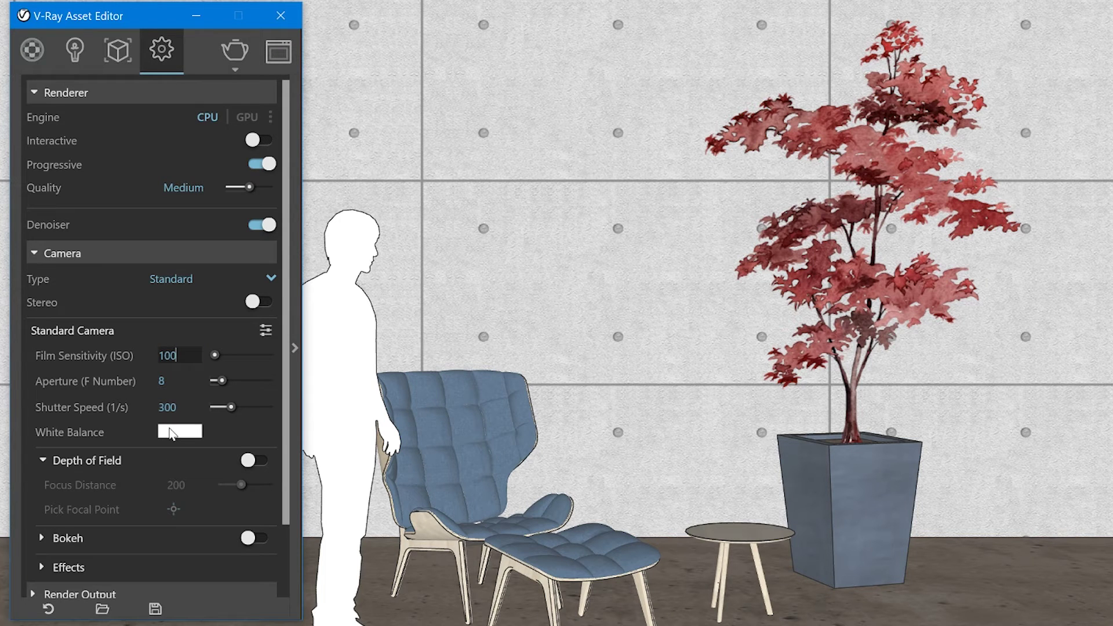
pyautogui.press('Return')
# Toggle the Standard Camera between single exposure value and advanced ISO/aperture/shutter settings.
pyautogui.click(265, 330)
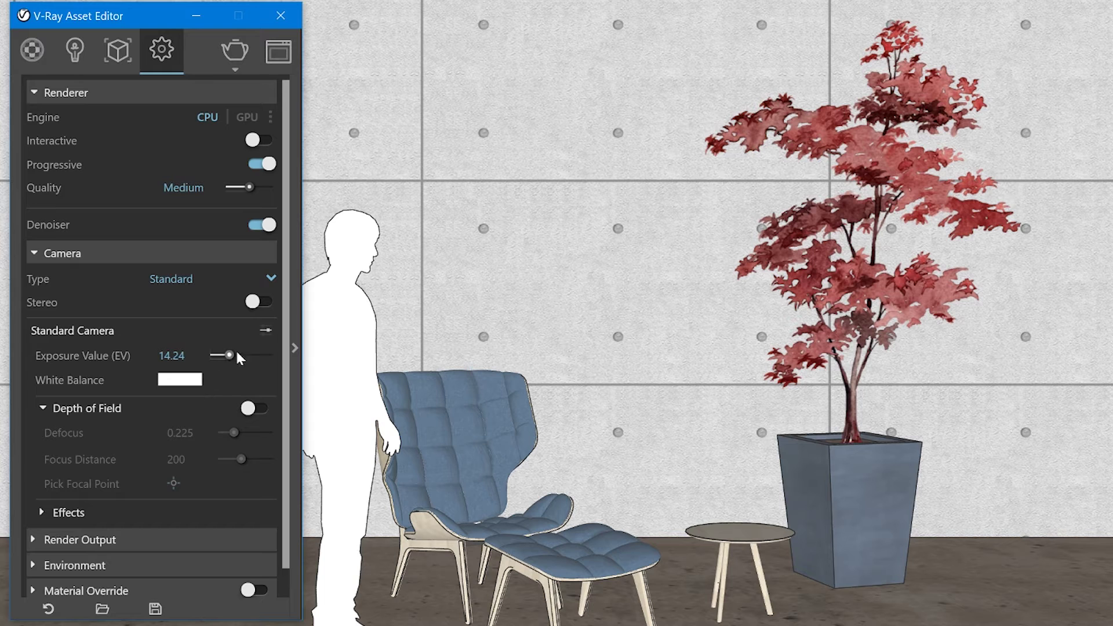
pyautogui.click(265, 331)
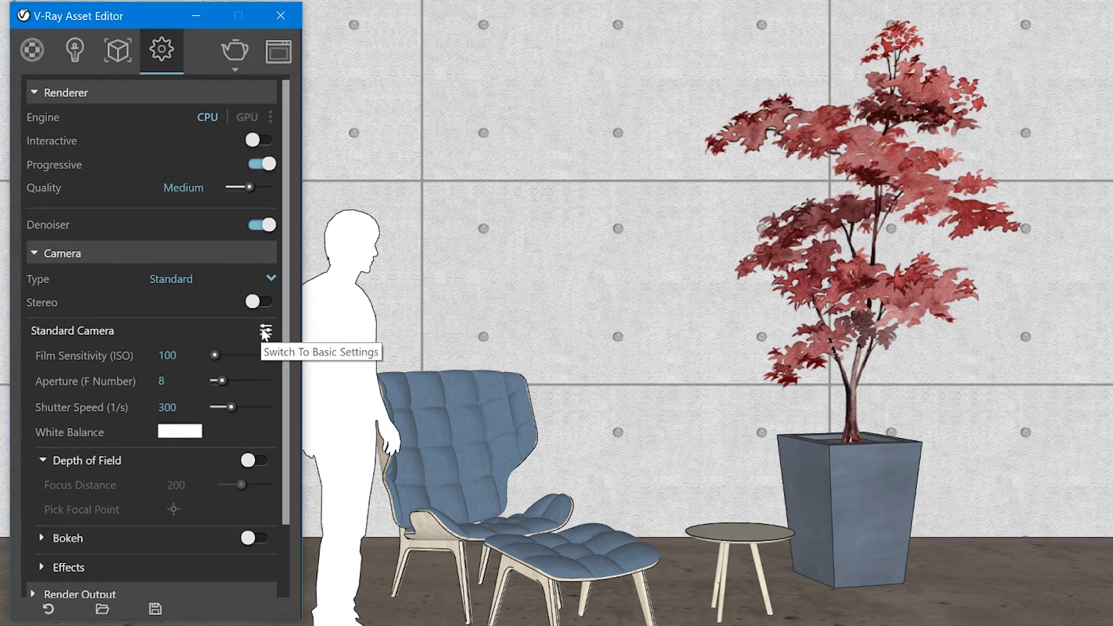
pyautogui.click(264, 331)
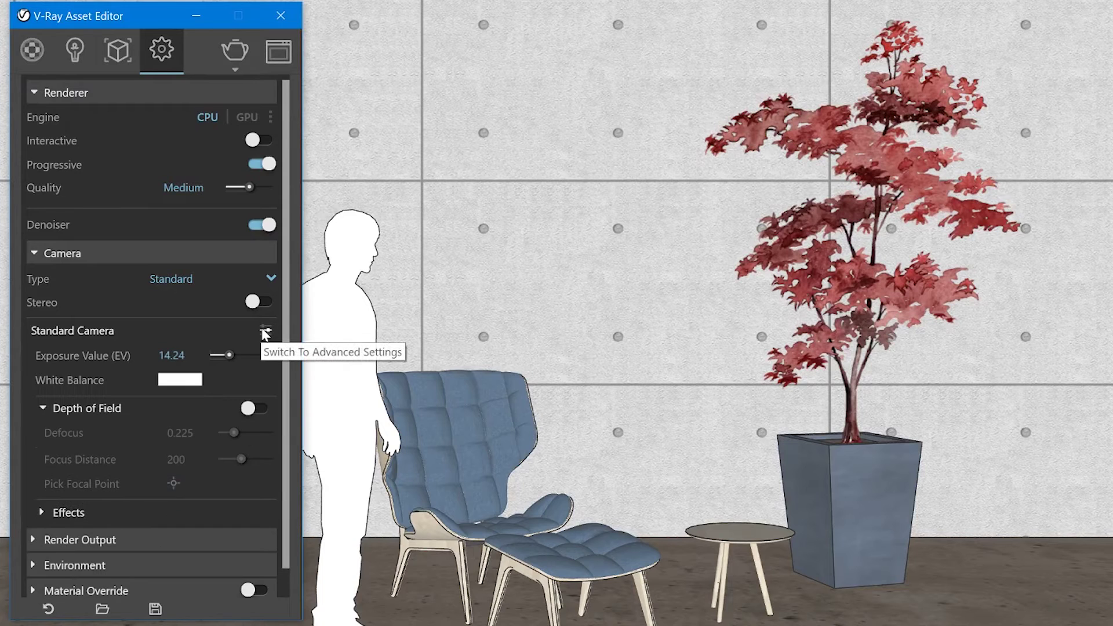
pyautogui.click(265, 332)
# Enter ISO 200, then 400, then 800 in the film sensitivity field.
pyautogui.click(168, 355)
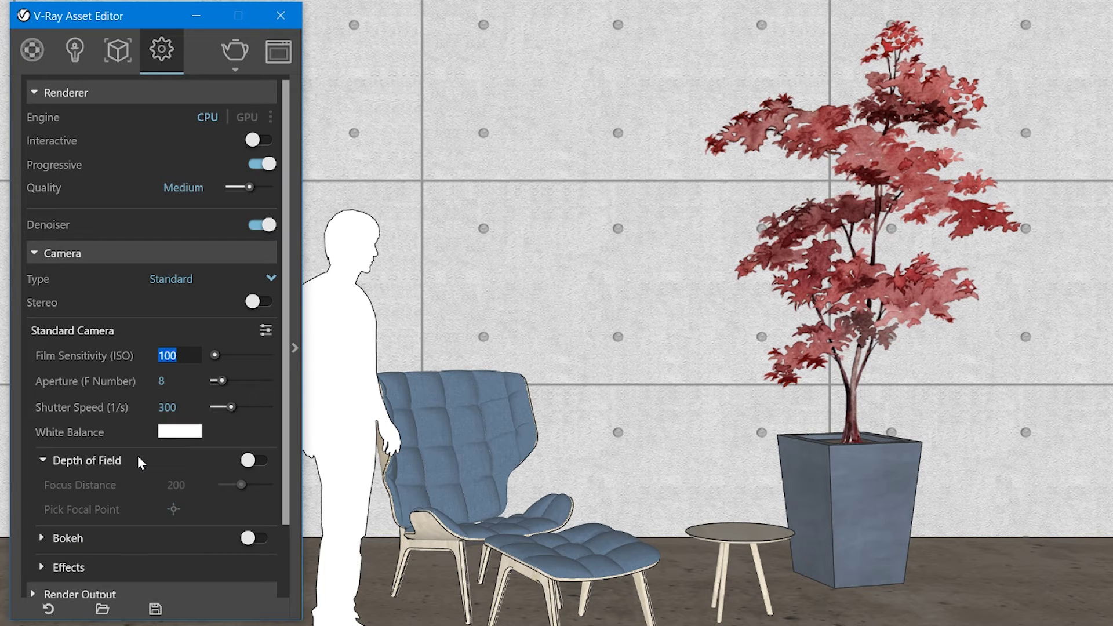
pyautogui.write('200')
pyautogui.press('BackSpace')
pyautogui.press('BackSpace')
pyautogui.press('BackSpace')
pyautogui.write('400')
pyautogui.press('BackSpace')
pyautogui.press('BackSpace')
pyautogui.press('BackSpace')
pyautogui.write('800')
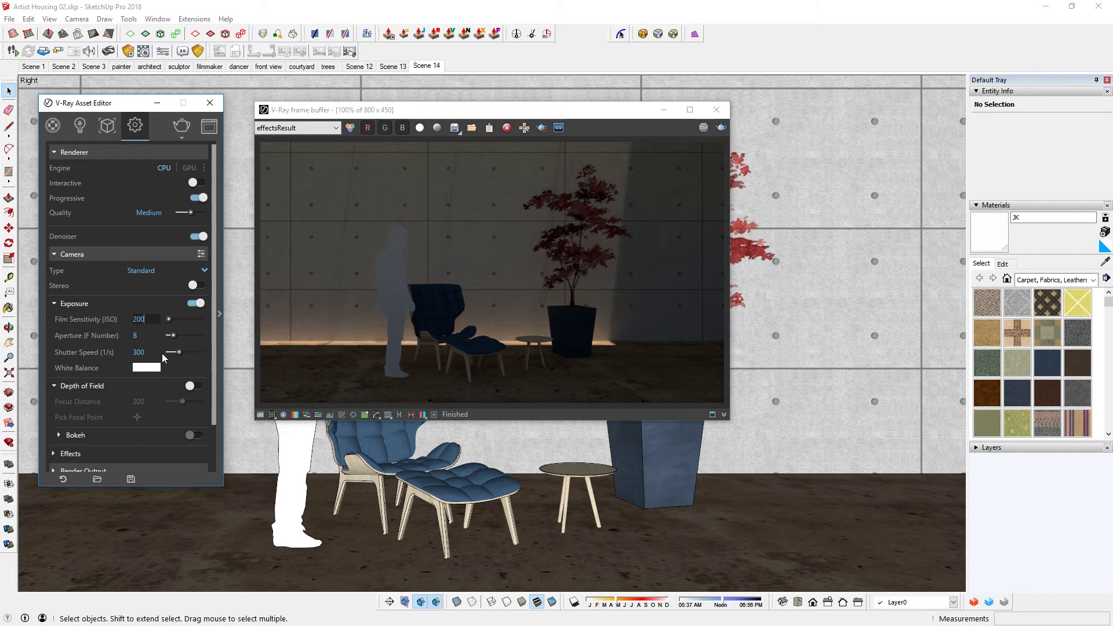
# Commit ISO 200 as the V-Ray camera's film sensitivity.
pyautogui.click(137, 318)
pyautogui.press('Return')
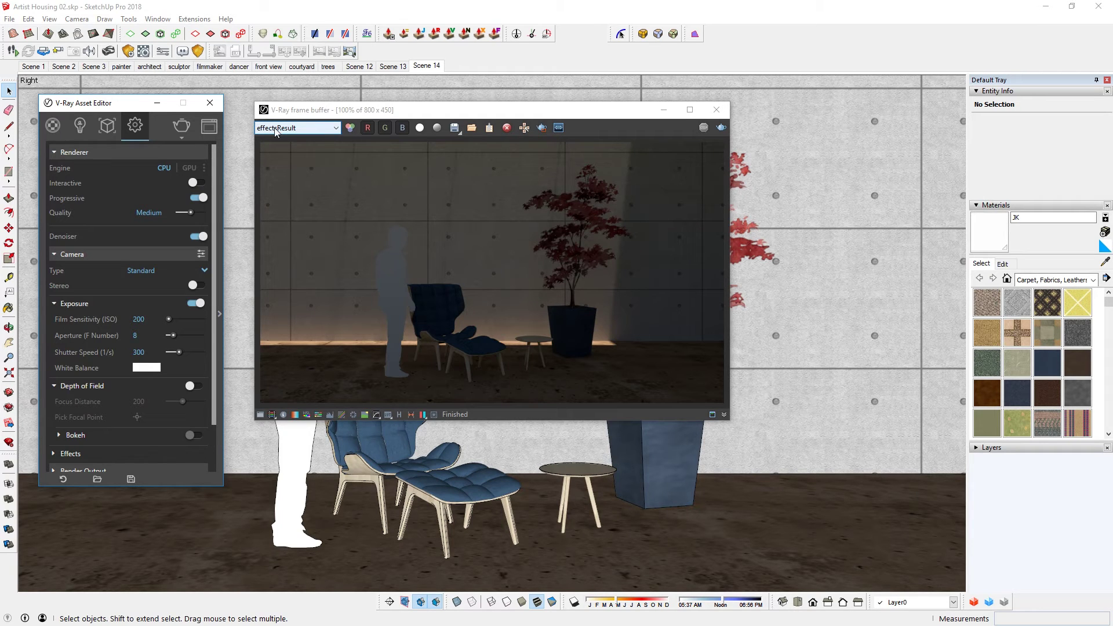
pyautogui.click(322, 130)
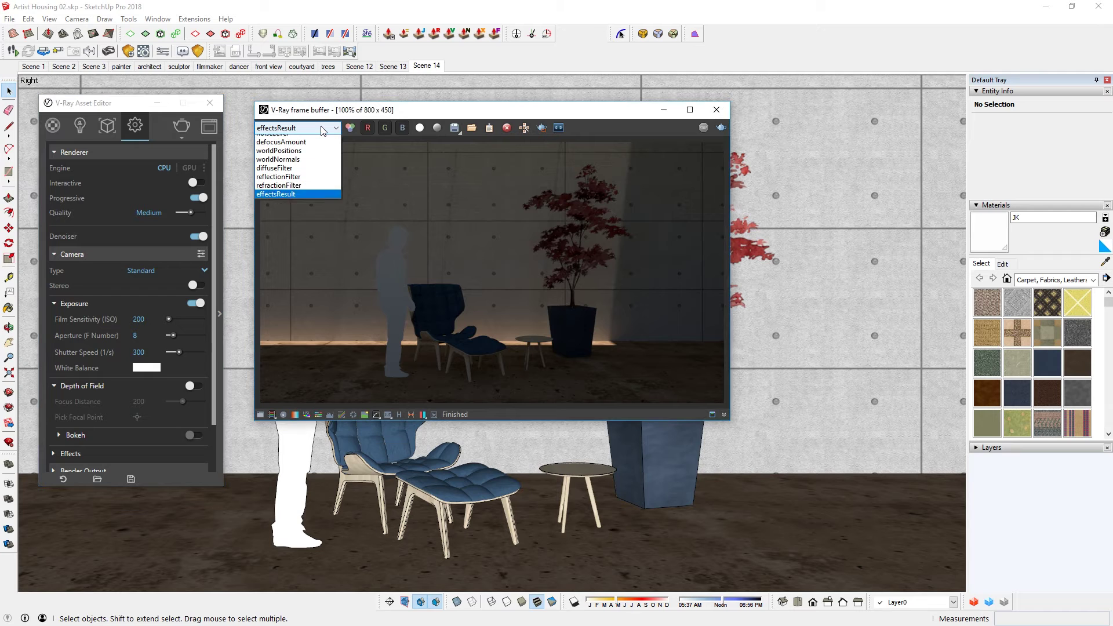
pyautogui.click(282, 141)
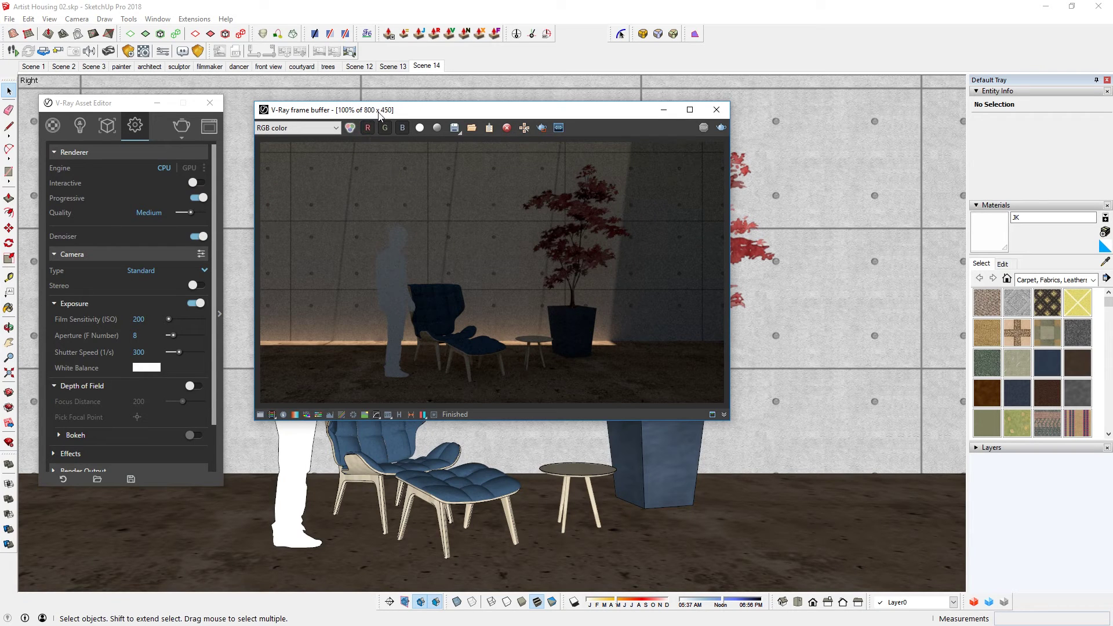
pyautogui.scroll(2, 374, 184)
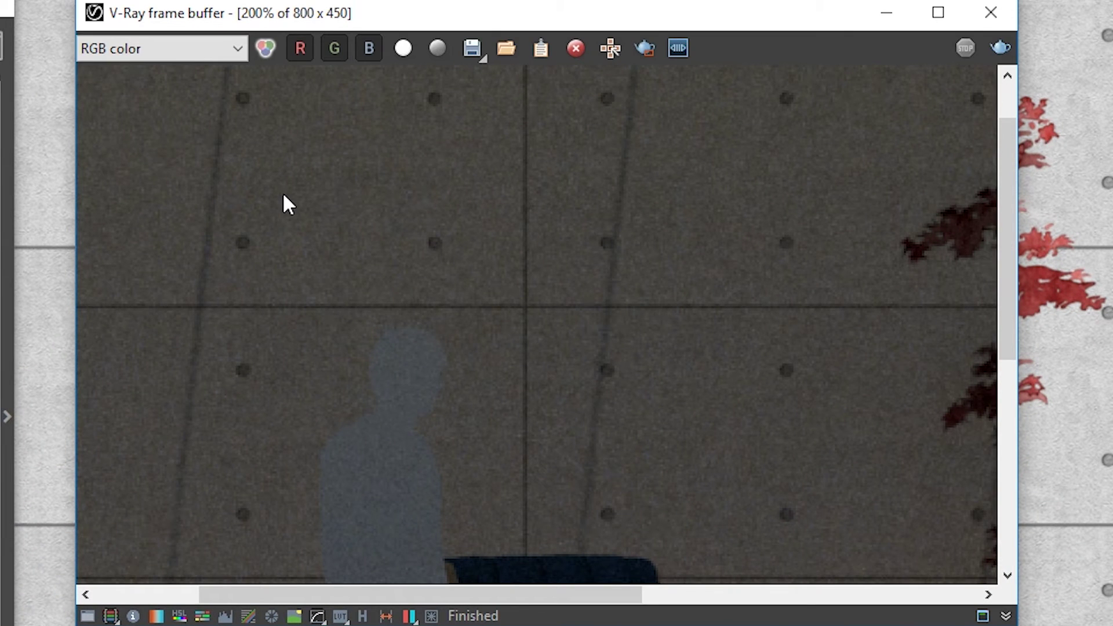
pyautogui.click(234, 53)
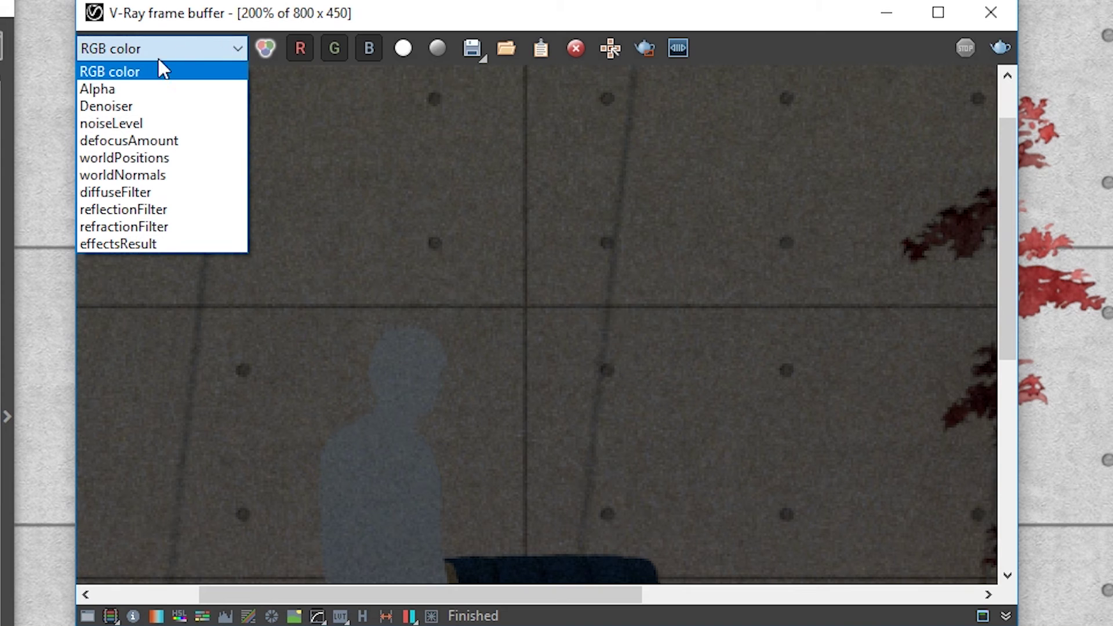
pyautogui.click(97, 107)
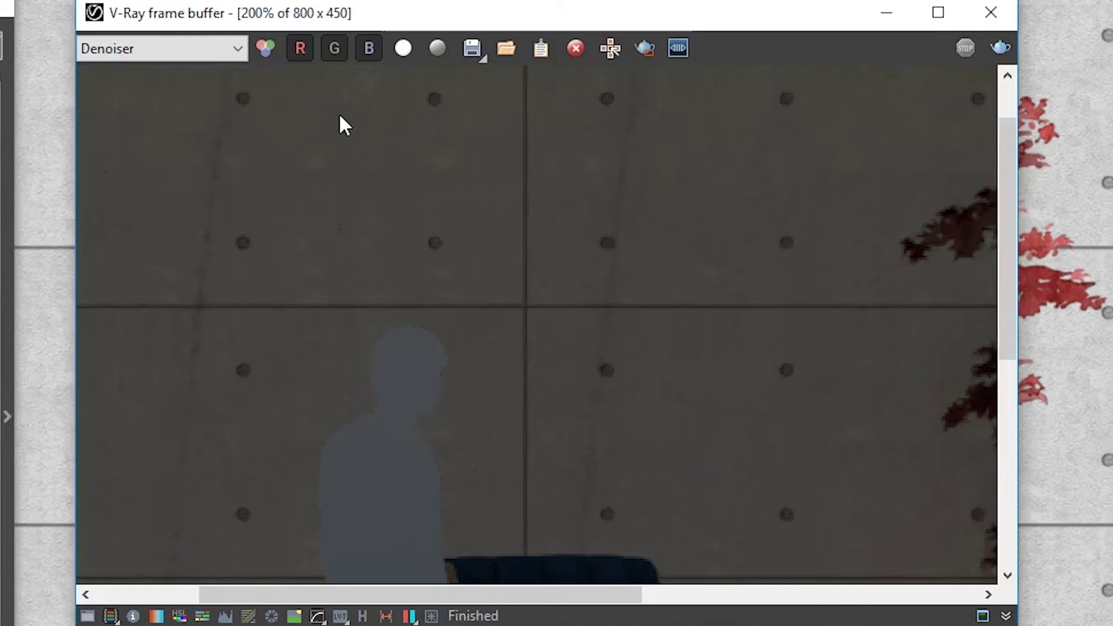
pyautogui.click(238, 50)
pyautogui.click(93, 244)
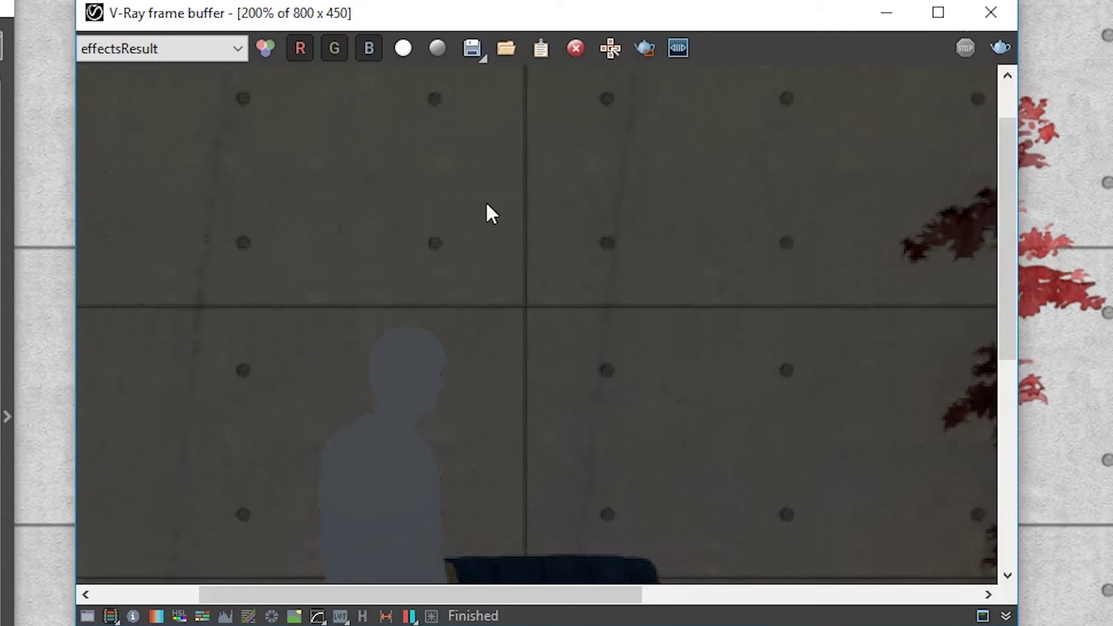
# Cancel the Save channel dialog and re-render the chair scene with Render last.
pyautogui.scroll(-1, 474, 286)
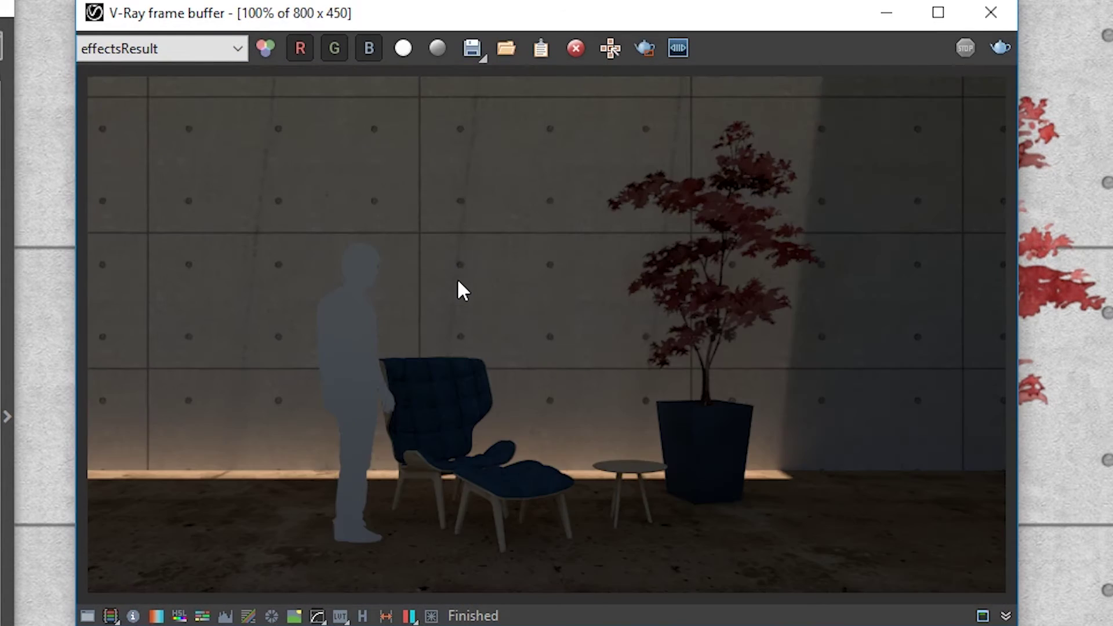
pyautogui.click(473, 50)
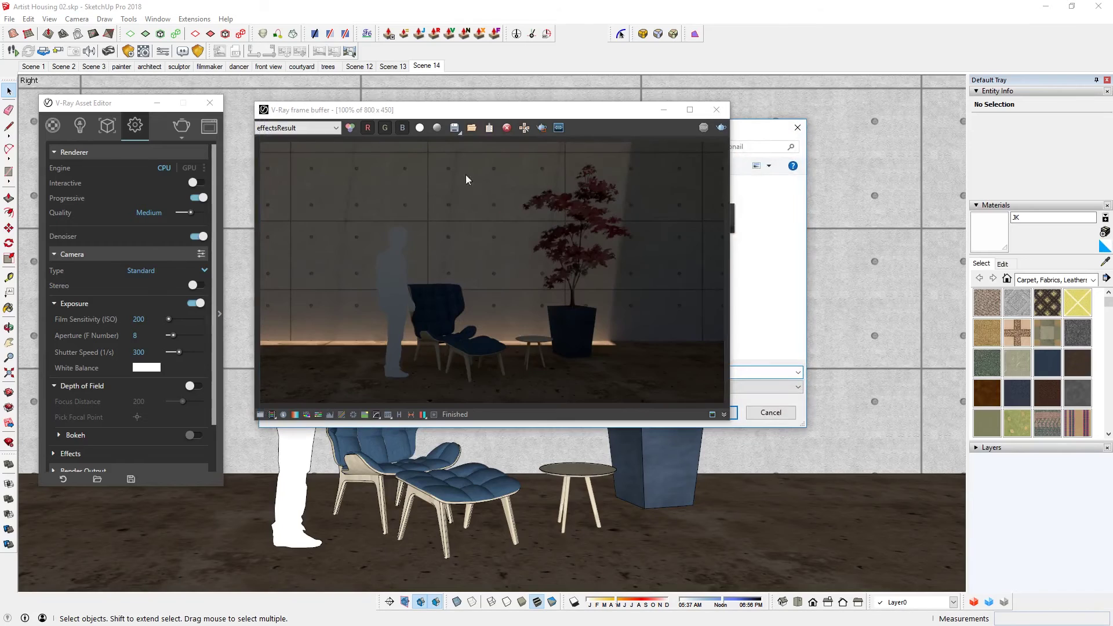
pyautogui.click(798, 128)
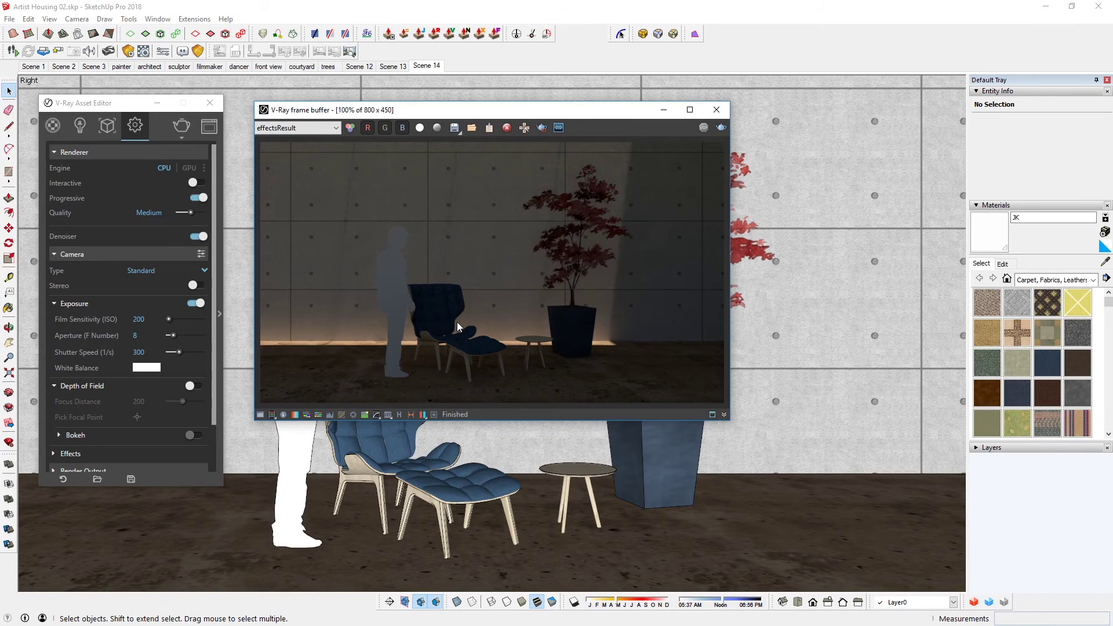
pyautogui.click(721, 129)
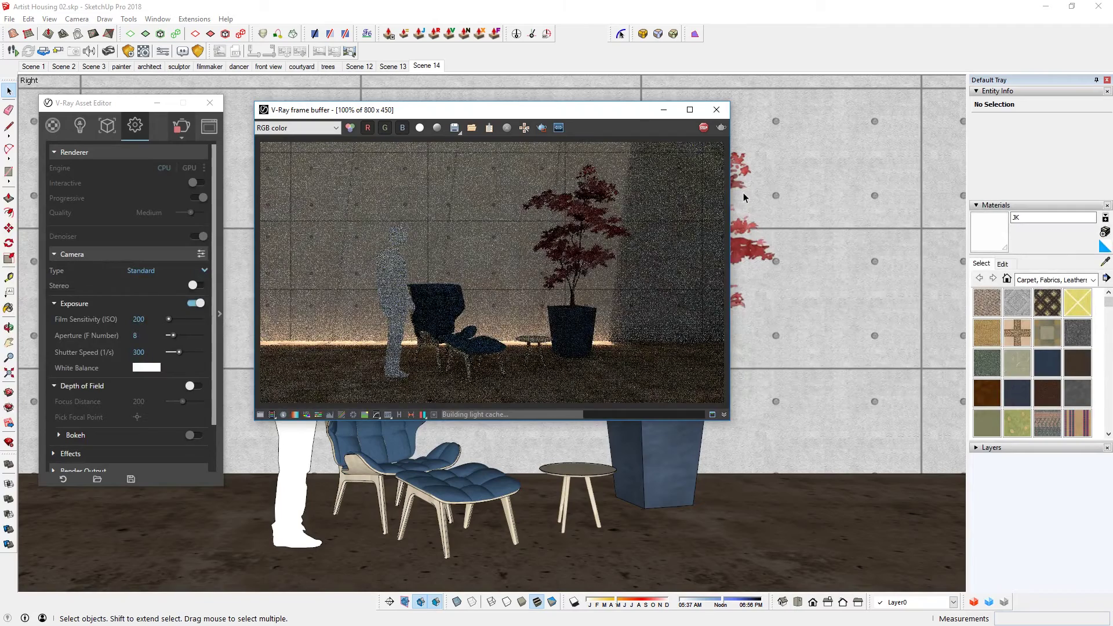
# Stop the render, set Film Sensitivity (ISO) to 400, and re-render the chair scene.
pyautogui.click(702, 128)
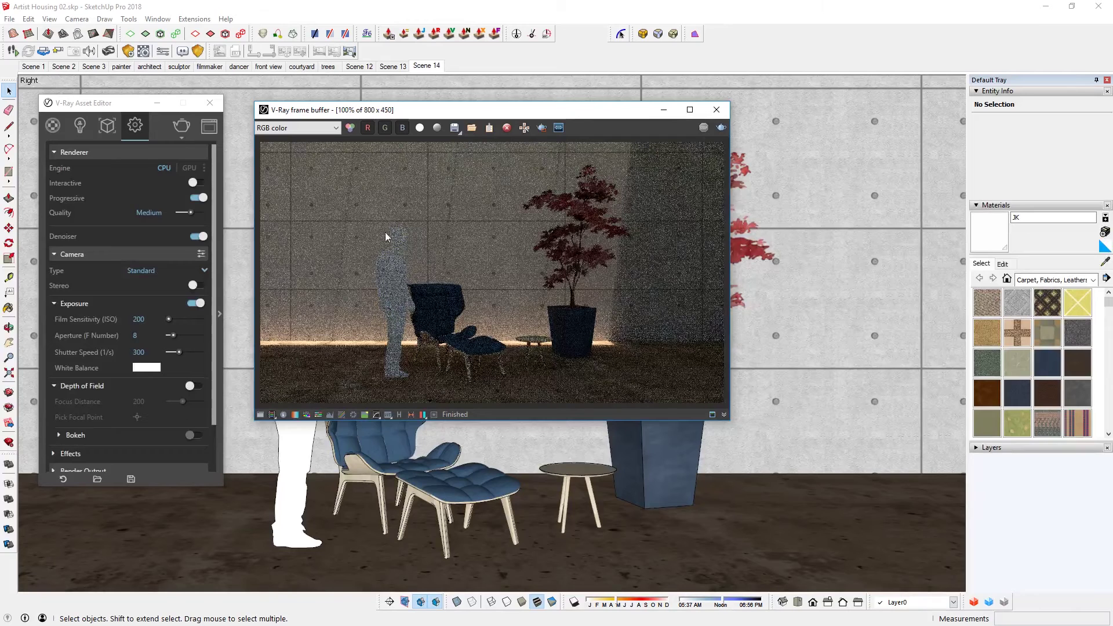
pyautogui.doubleClick(152, 322)
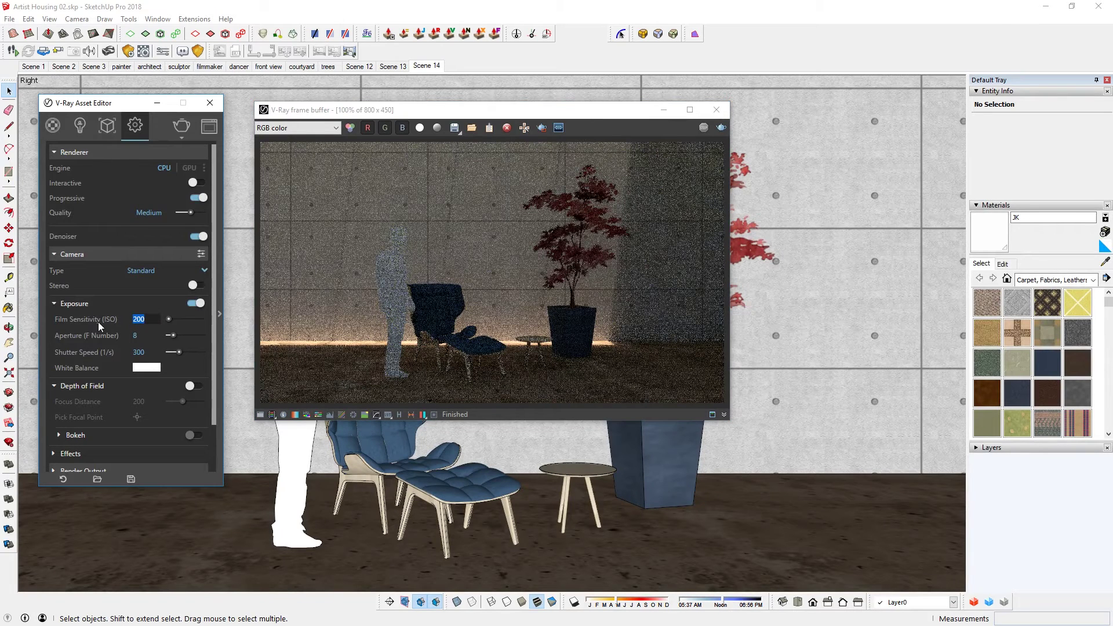
pyautogui.write('400')
pyautogui.click(419, 308)
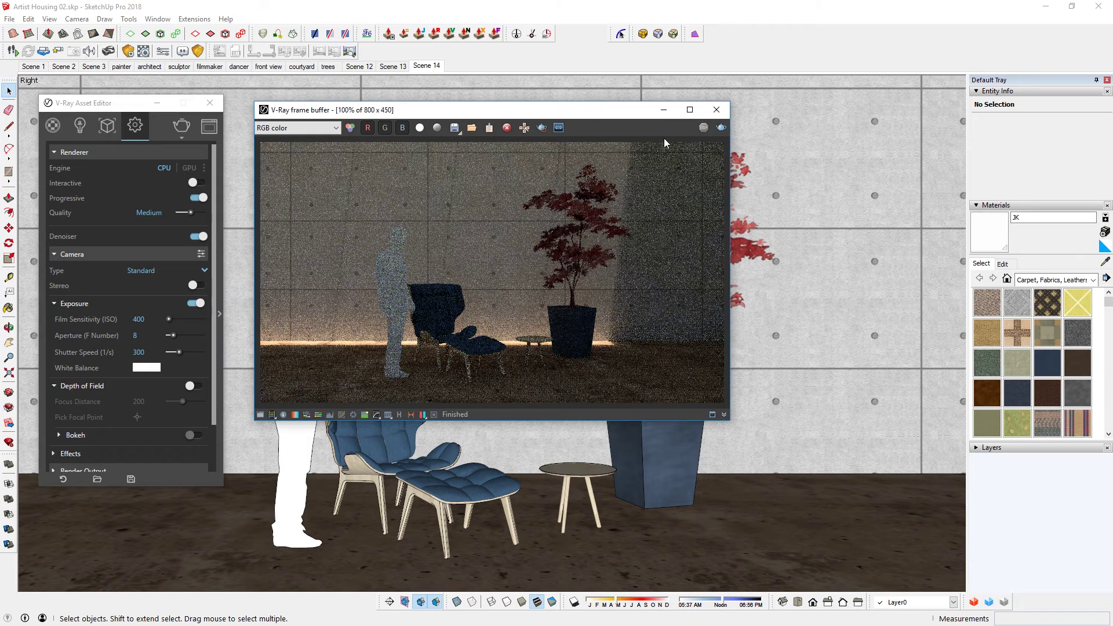
pyautogui.click(722, 128)
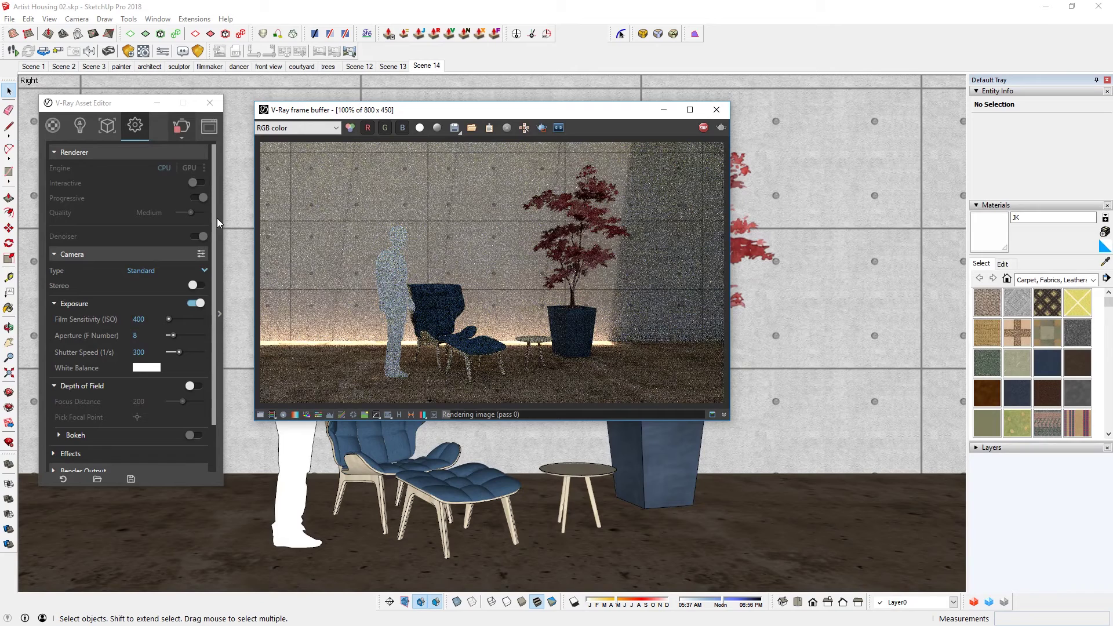
pyautogui.click(116, 254)
pyautogui.click(79, 270)
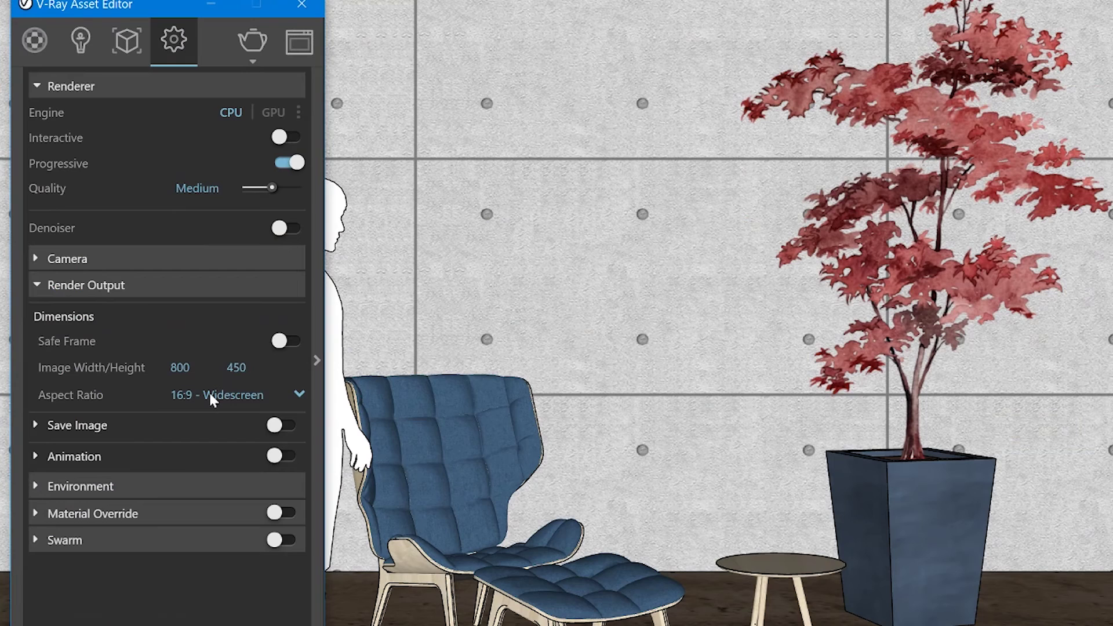
# Keep the Render Output aspect ratio at 16:9 Widescreen and select the 800 image width.
pyautogui.click(157, 333)
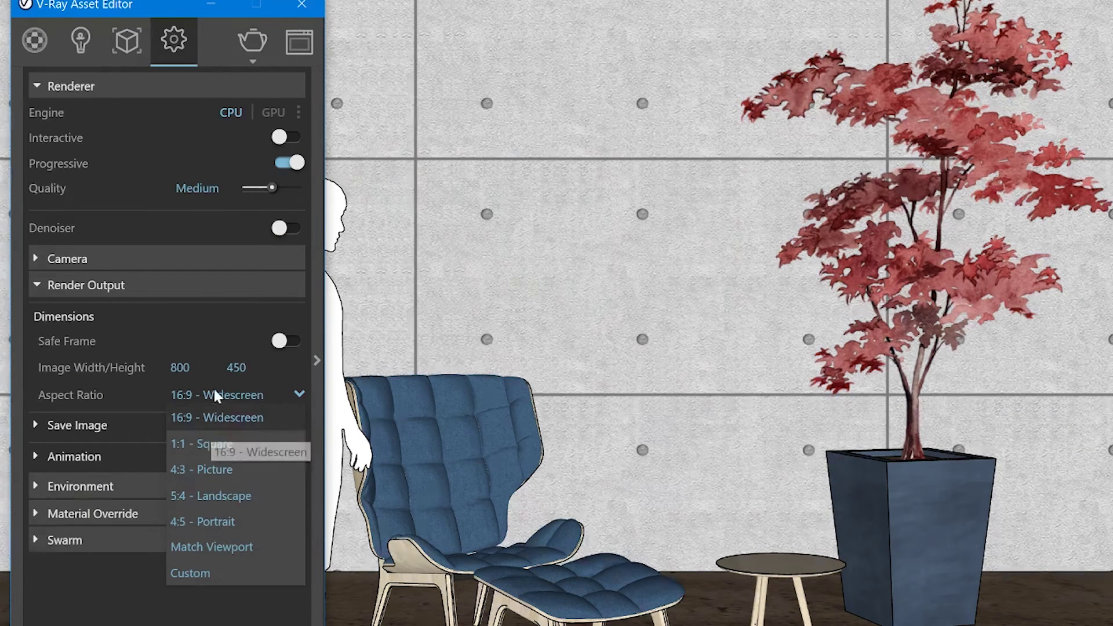
pyautogui.click(213, 390)
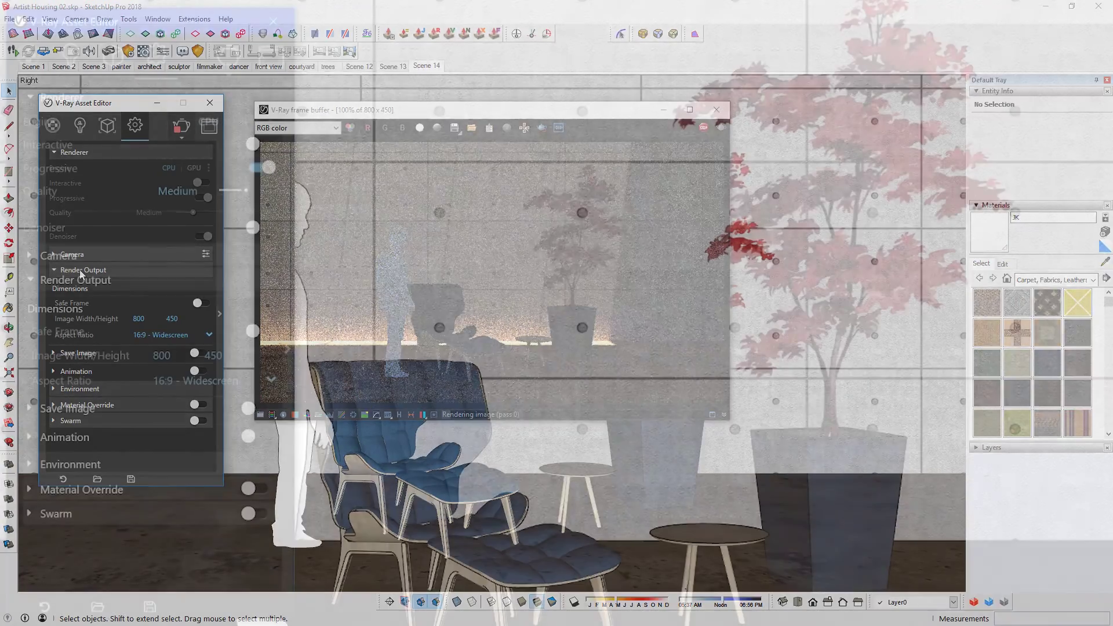
pyautogui.click(138, 318)
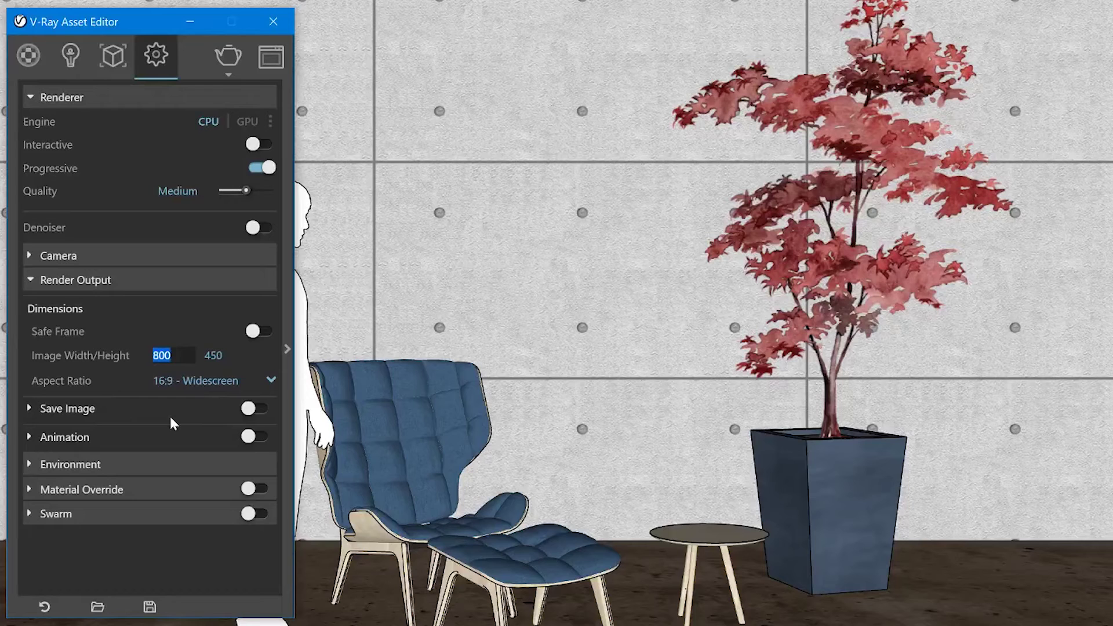
# Set the render output image size to 1920 × 1080.
pyautogui.write('1920')
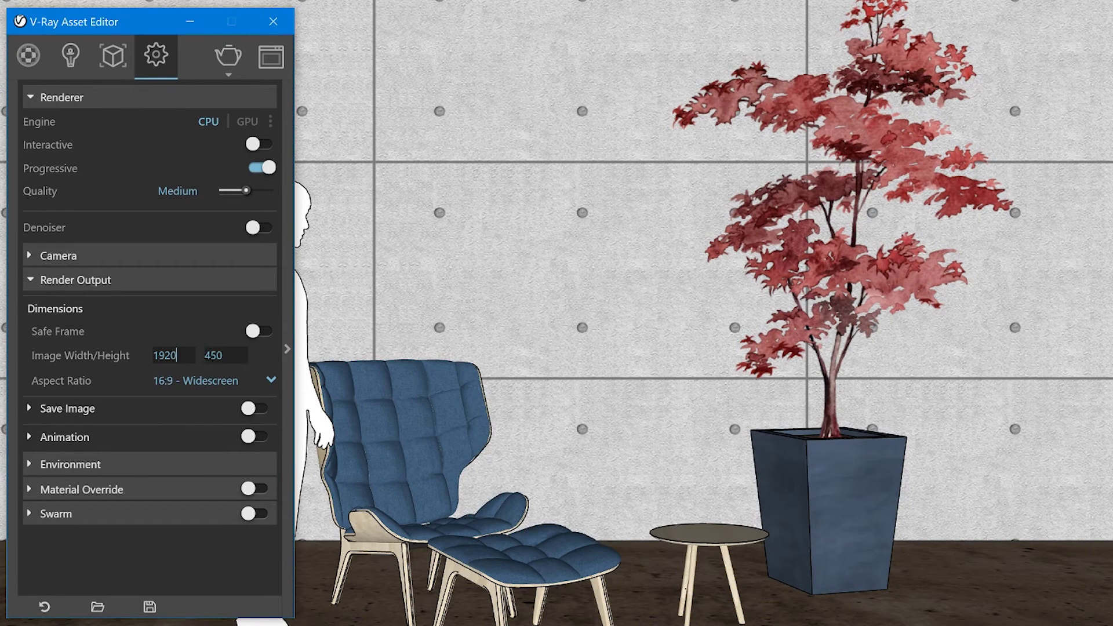
pyautogui.press('Tab')
pyautogui.write('1080')
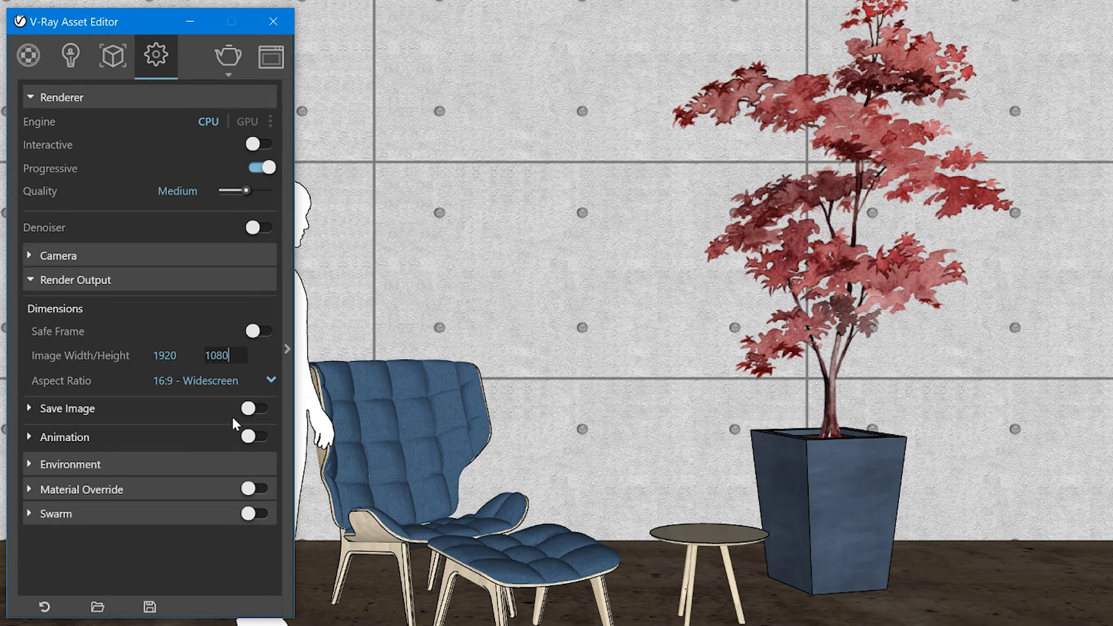
pyautogui.doubleClick(220, 355)
pyautogui.press('Return')
pyautogui.press('Return')
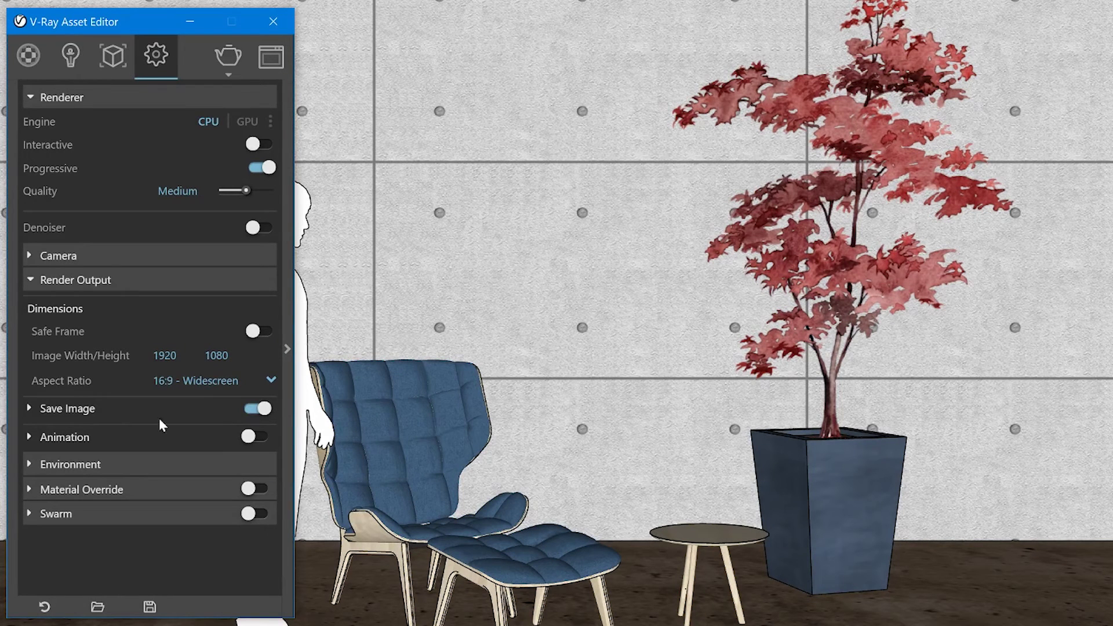
pyautogui.click(29, 408)
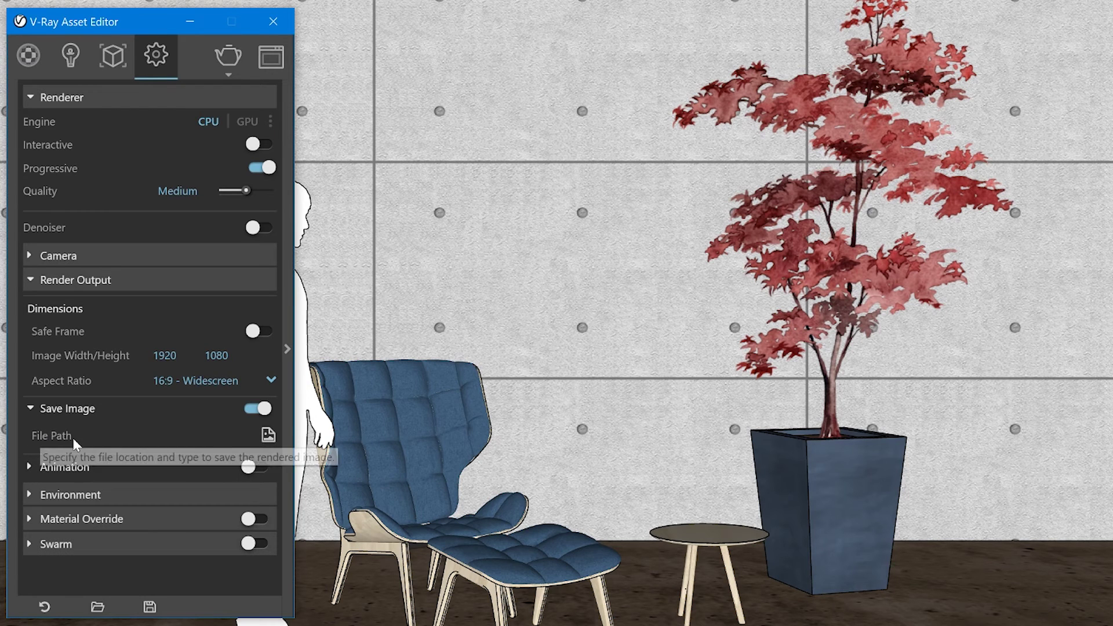
# Set the Save Image file path to the Desktop with the file name 'Test 01'.
pyautogui.click(267, 436)
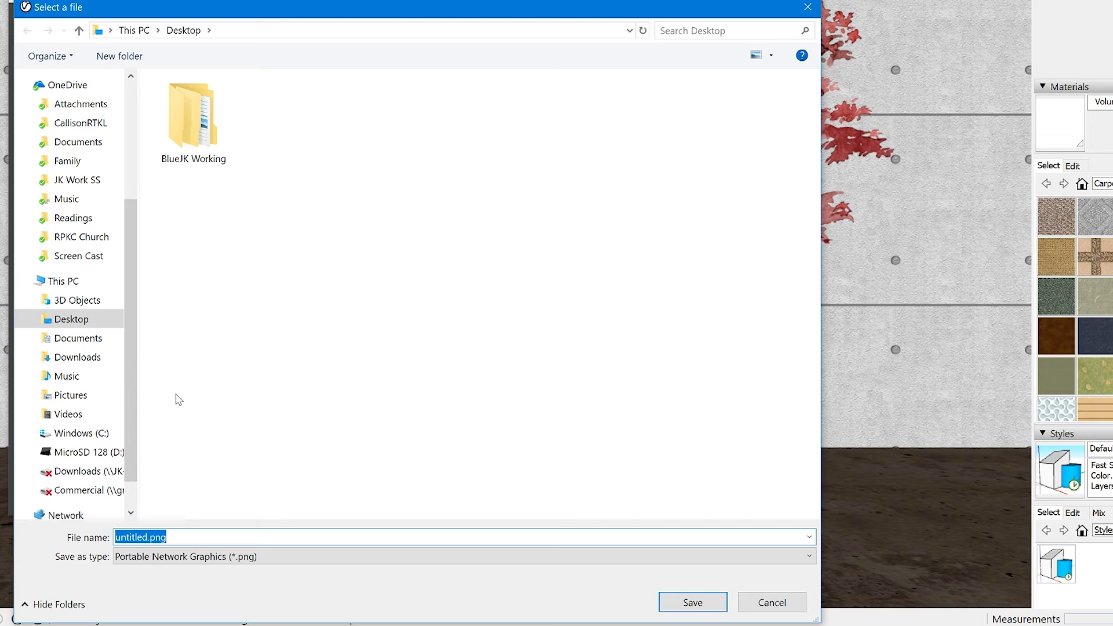
pyautogui.press('BackSpace')
pyautogui.write('Test')
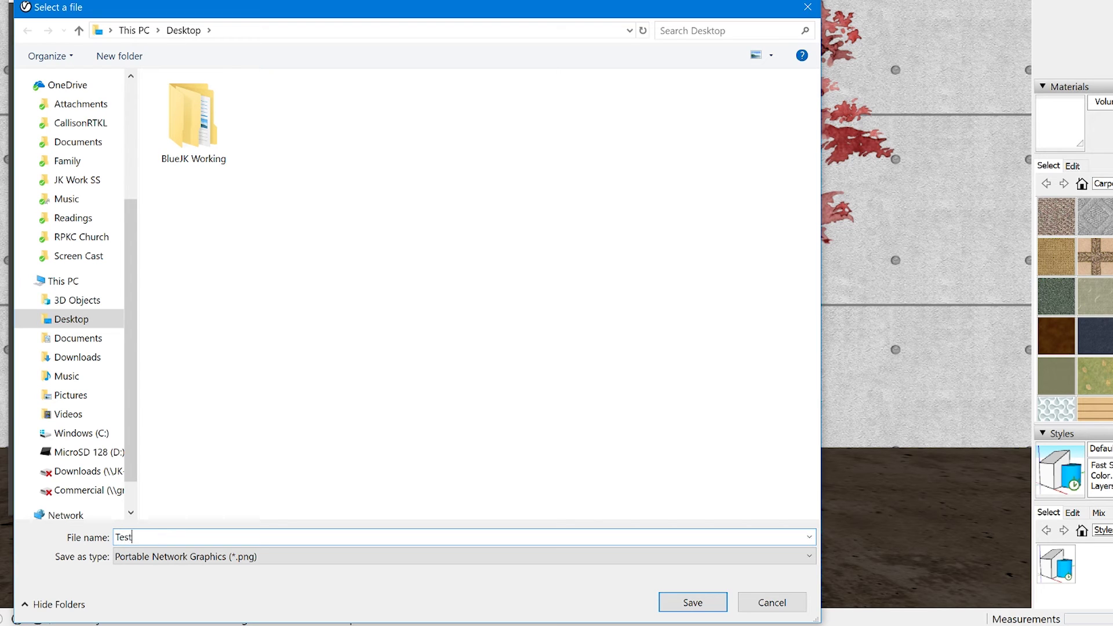
pyautogui.write(' 01')
pyautogui.click(685, 606)
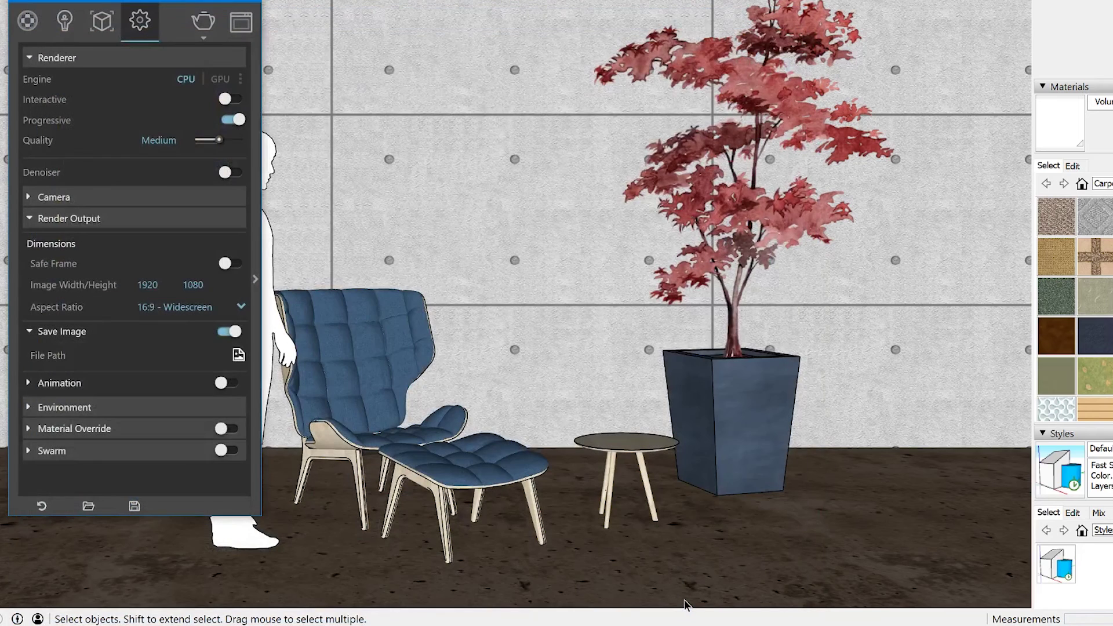